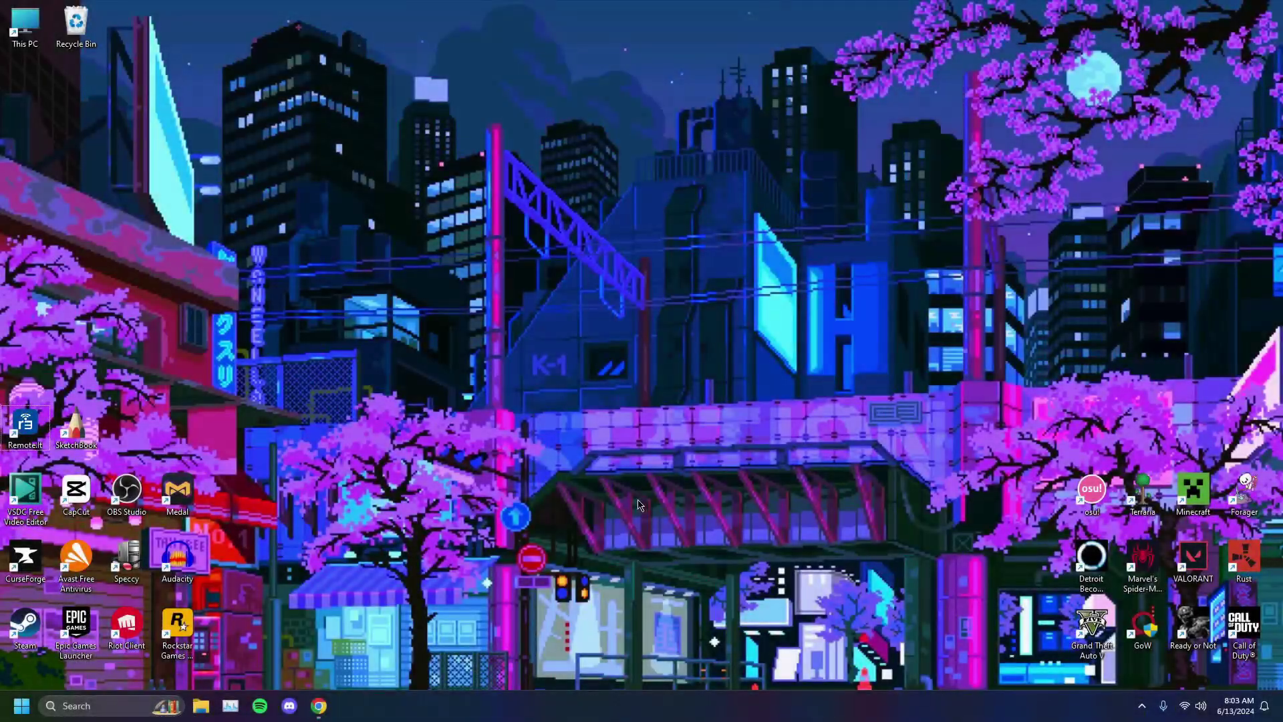
Step: Sort Theme Park Tycoon 2 servers by Number of Players ascending and join a one-player server
click(319, 705)
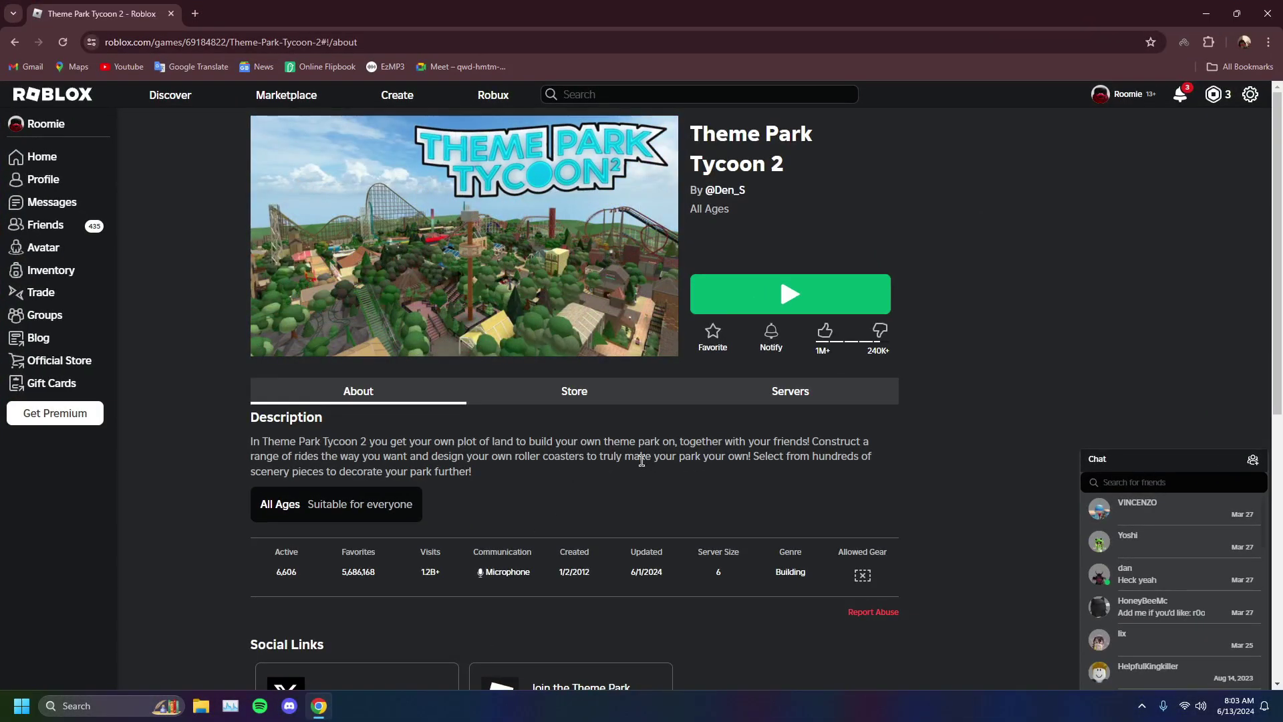
click(760, 389)
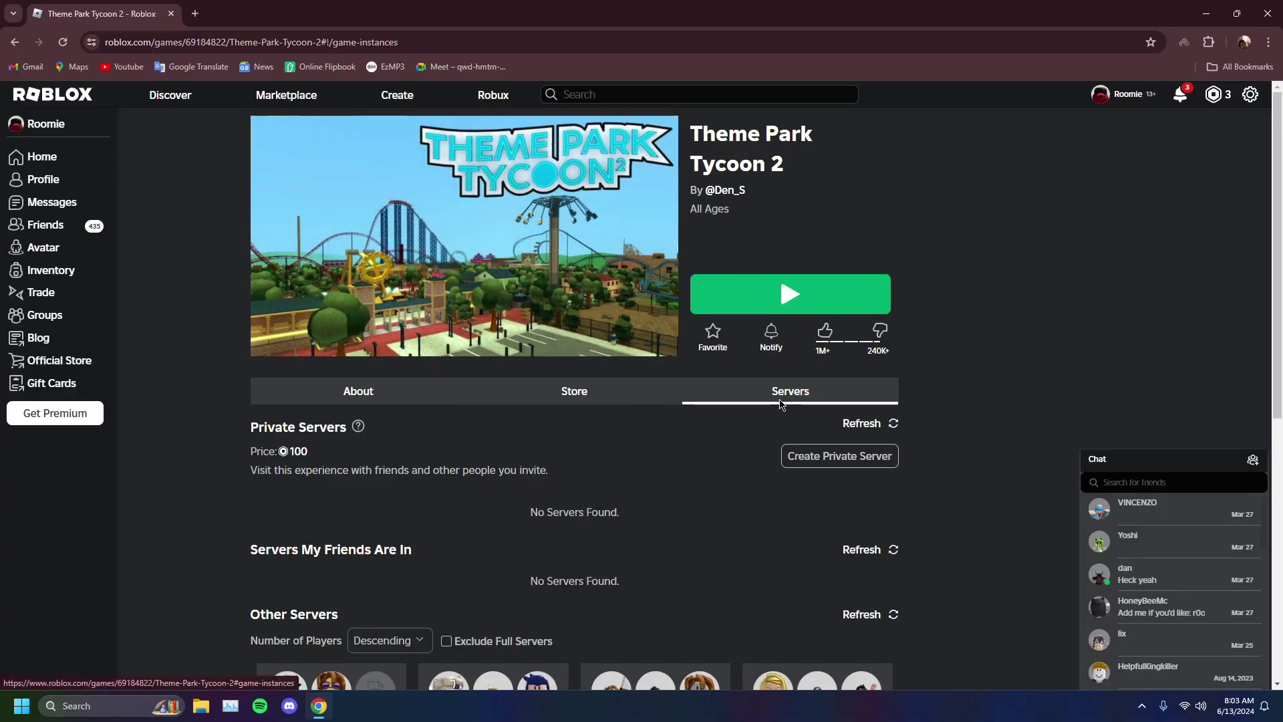
scroll(779, 401, down, 2)
click(385, 508)
click(381, 541)
scroll(401, 428, down, 3)
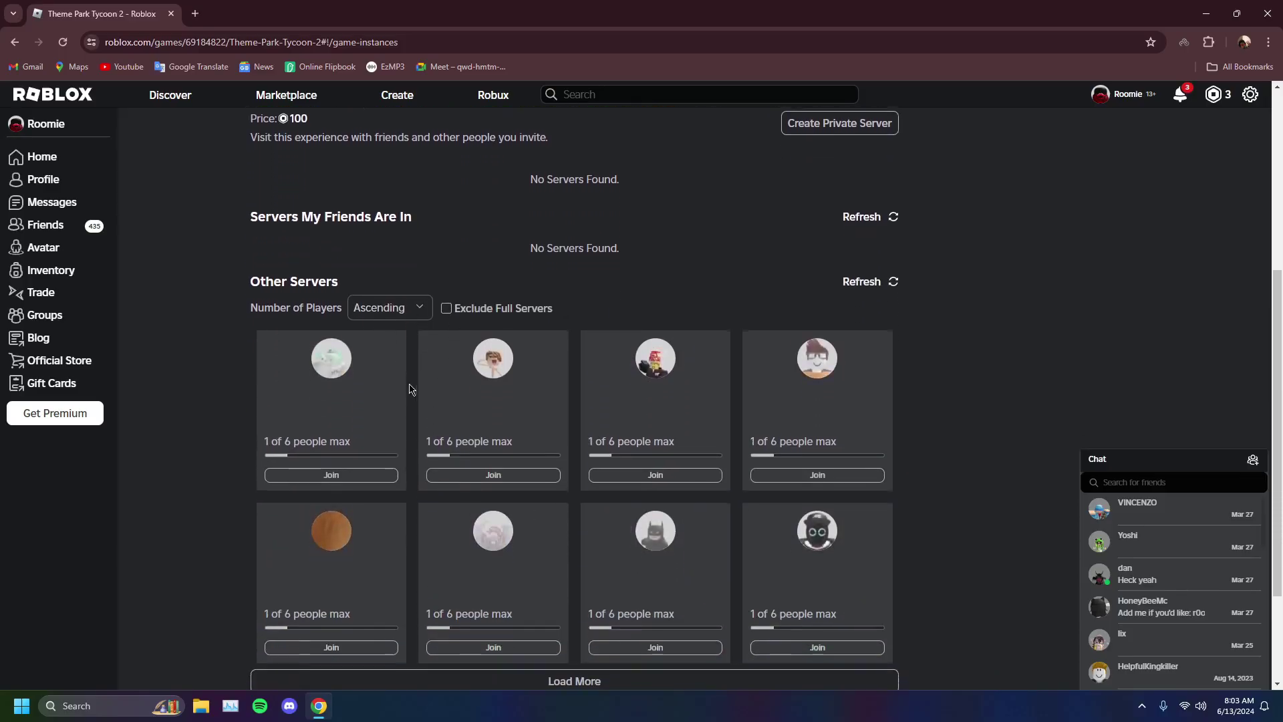
click(379, 476)
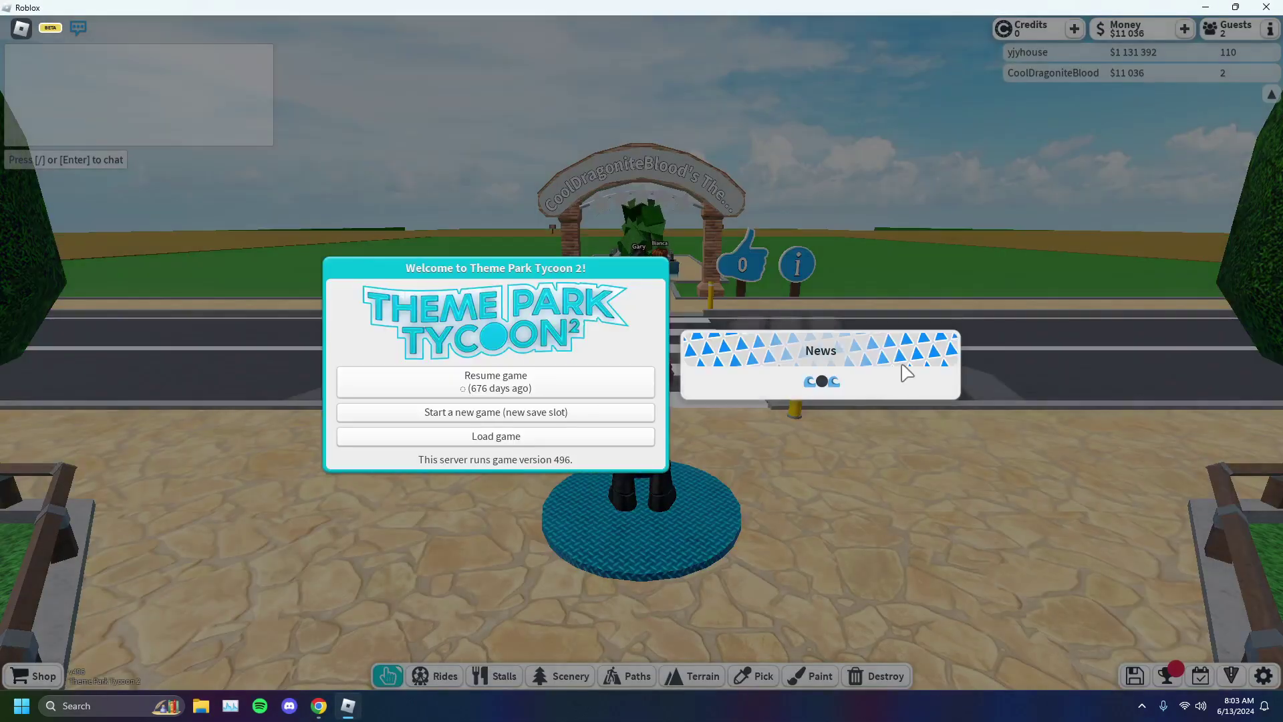
Step: Close the game window and relaunch Theme Park Tycoon 2 with Play until its welcome screen loads
click(1266, 7)
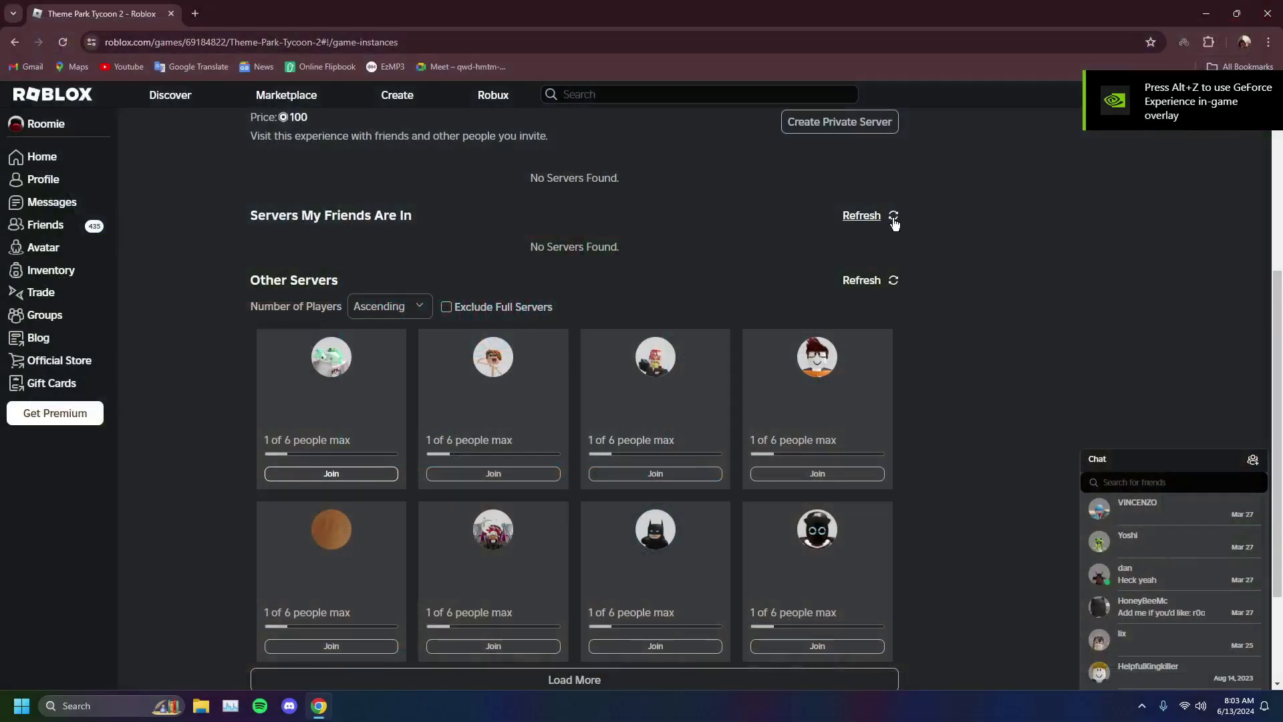
scroll(1010, 291, up, 5)
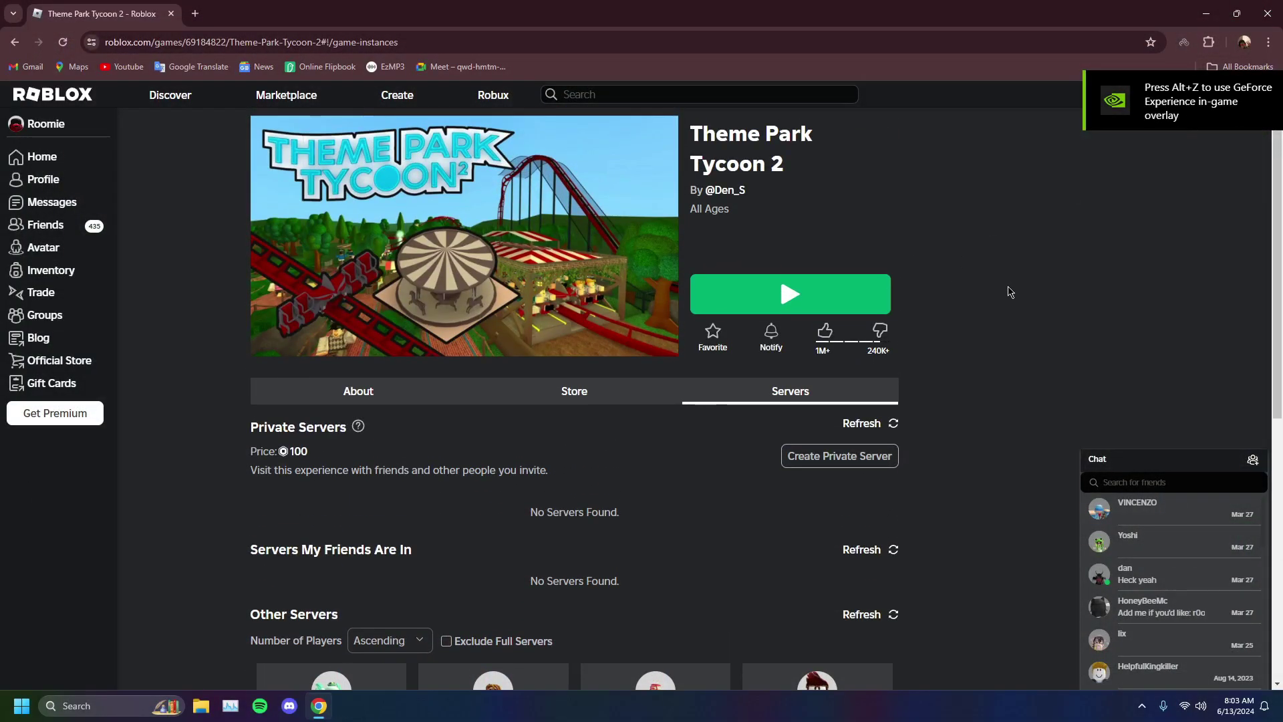
click(853, 295)
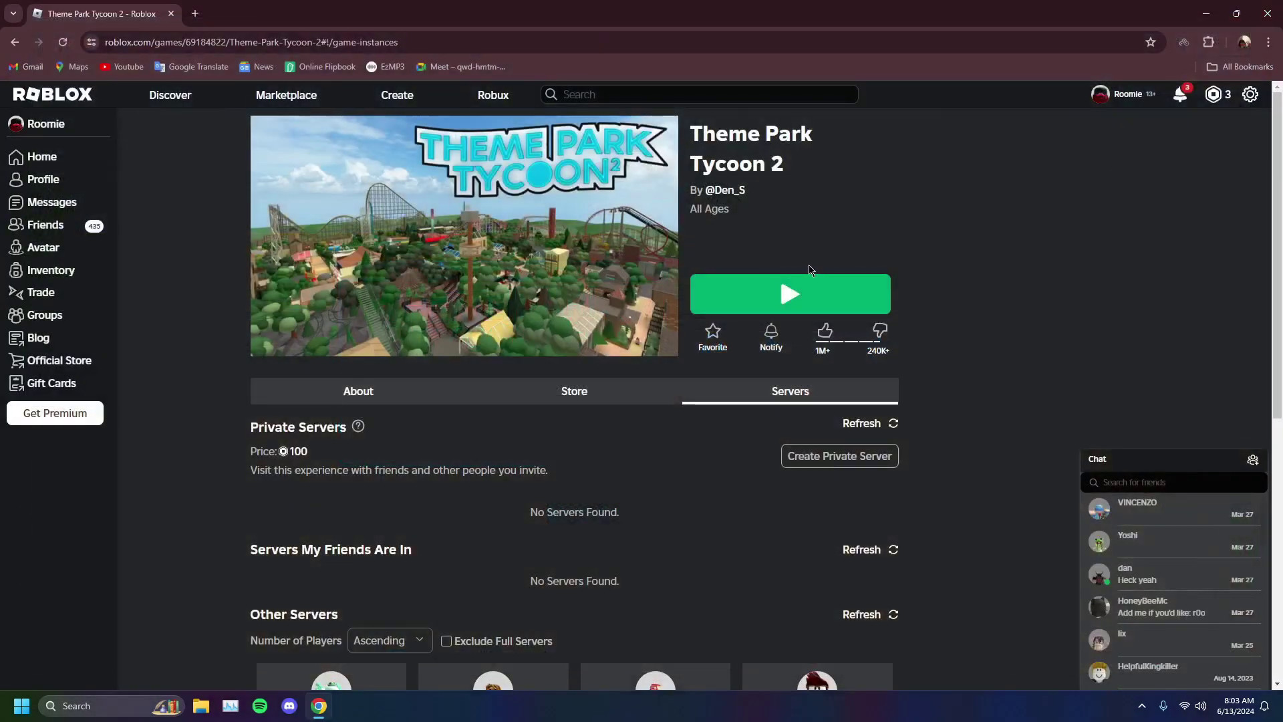
click(804, 292)
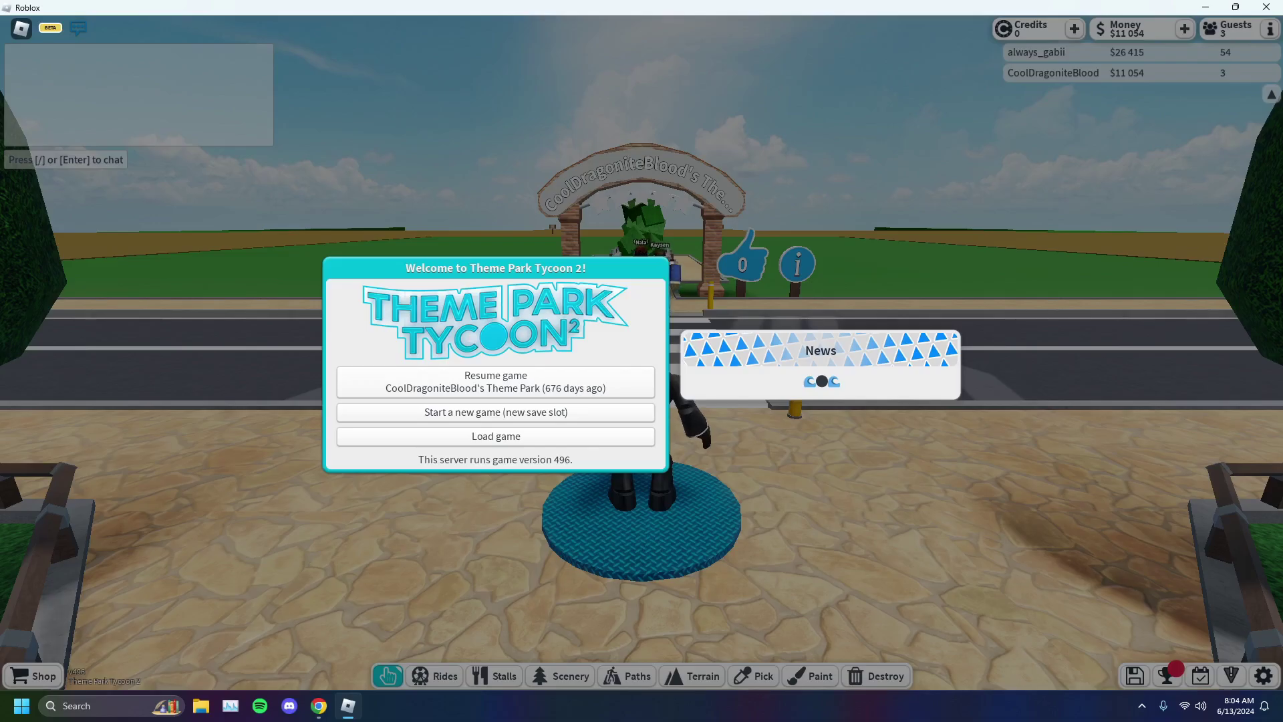
Step: Return from the game to the Theme Park Tycoon 2 servers page and collapse the chat panel
key(alt+Tab)
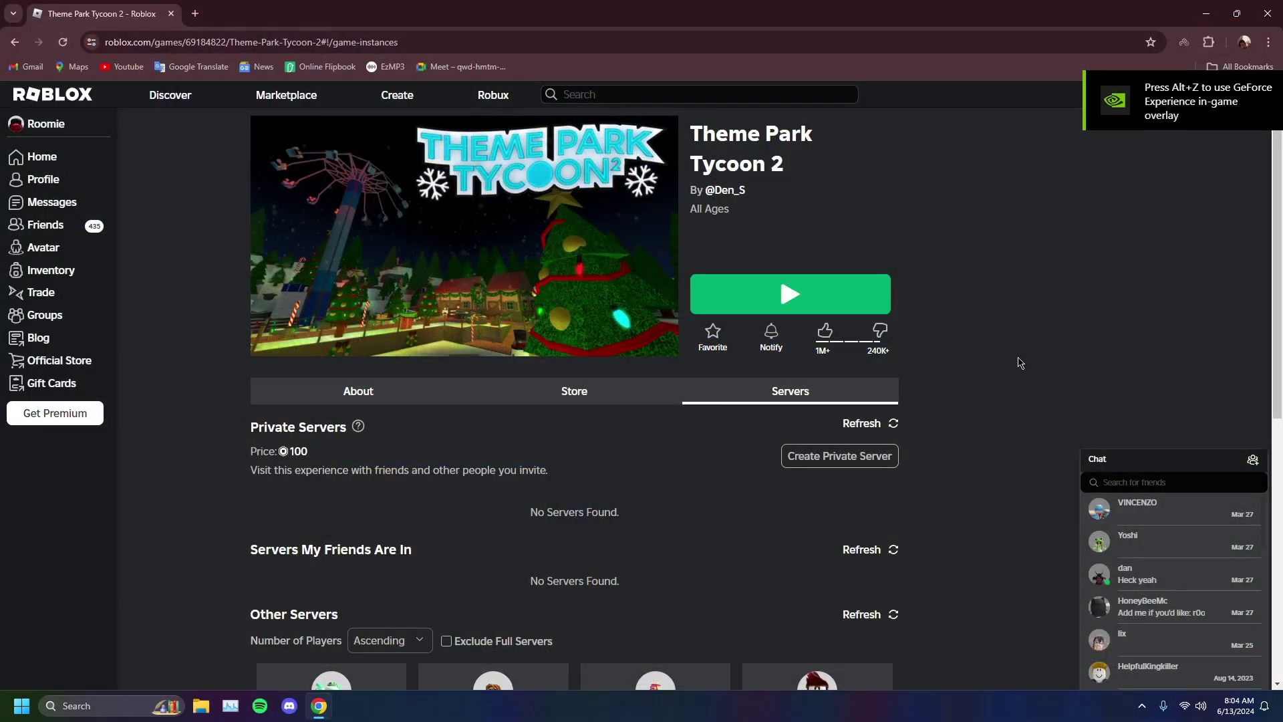
click(1137, 467)
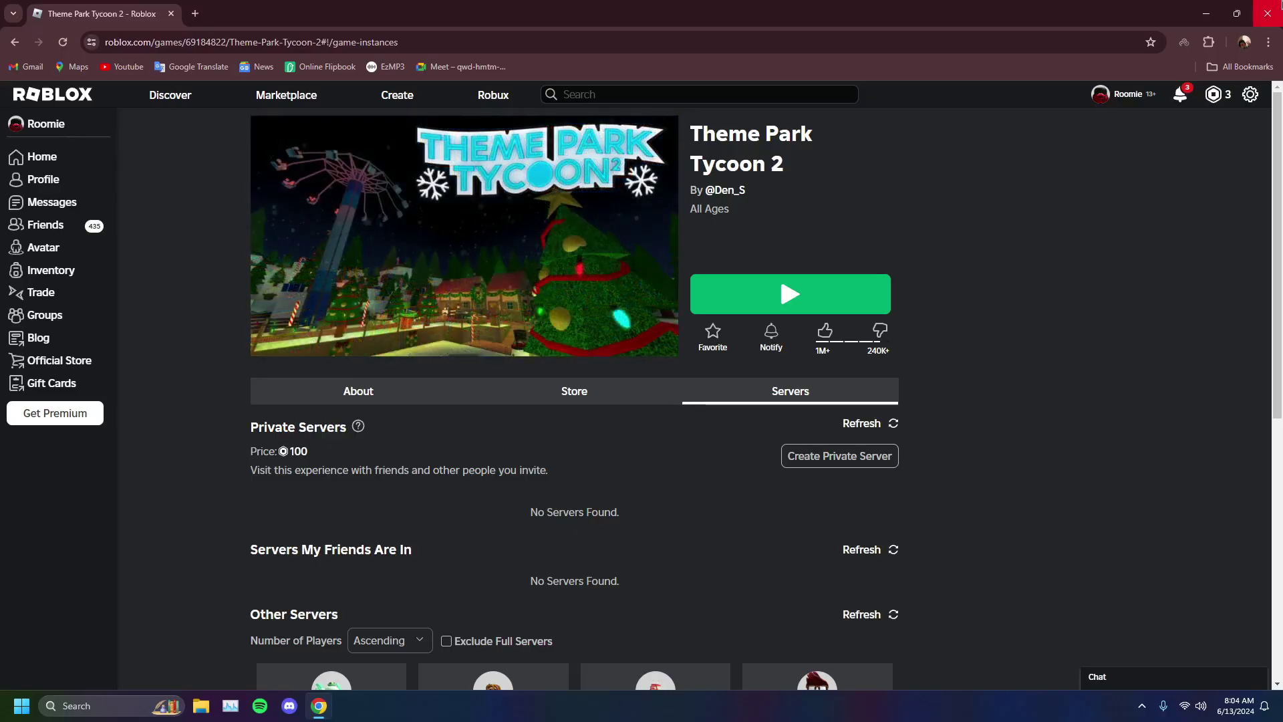
Step: Close the browser and open Windows Settings to Apps > Installed apps
click(1270, 10)
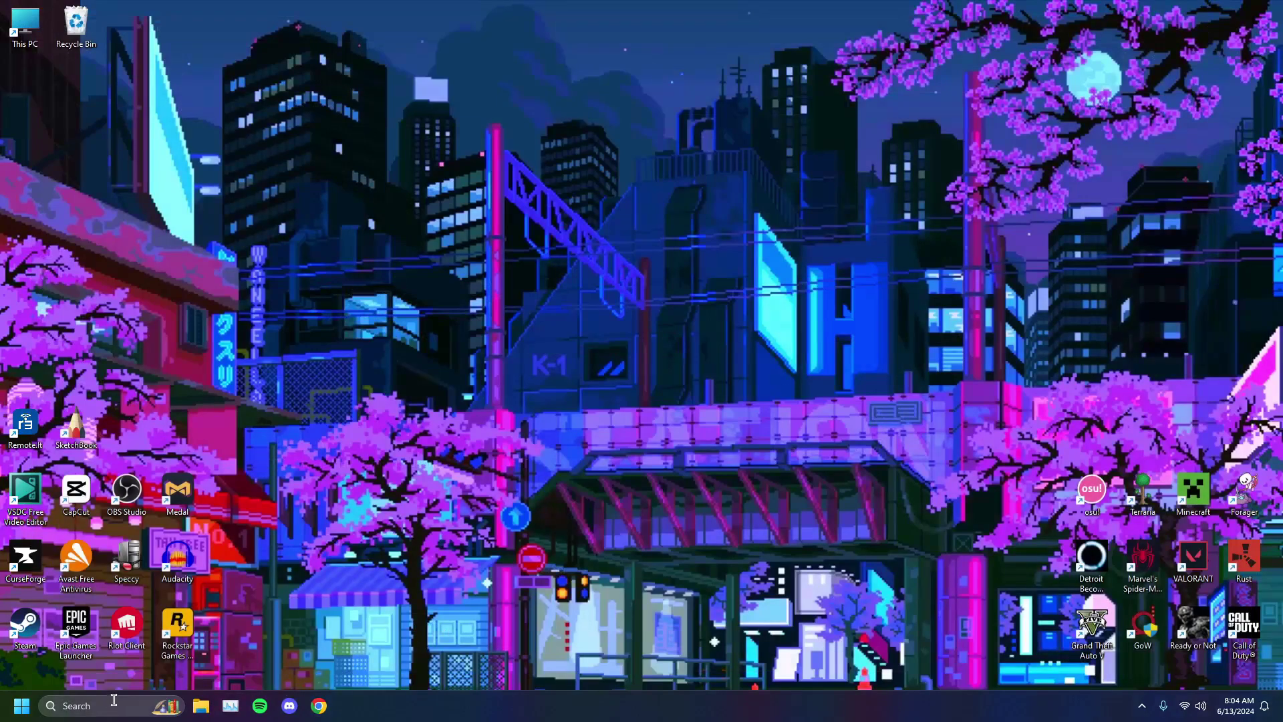
click(113, 703)
text(settings)
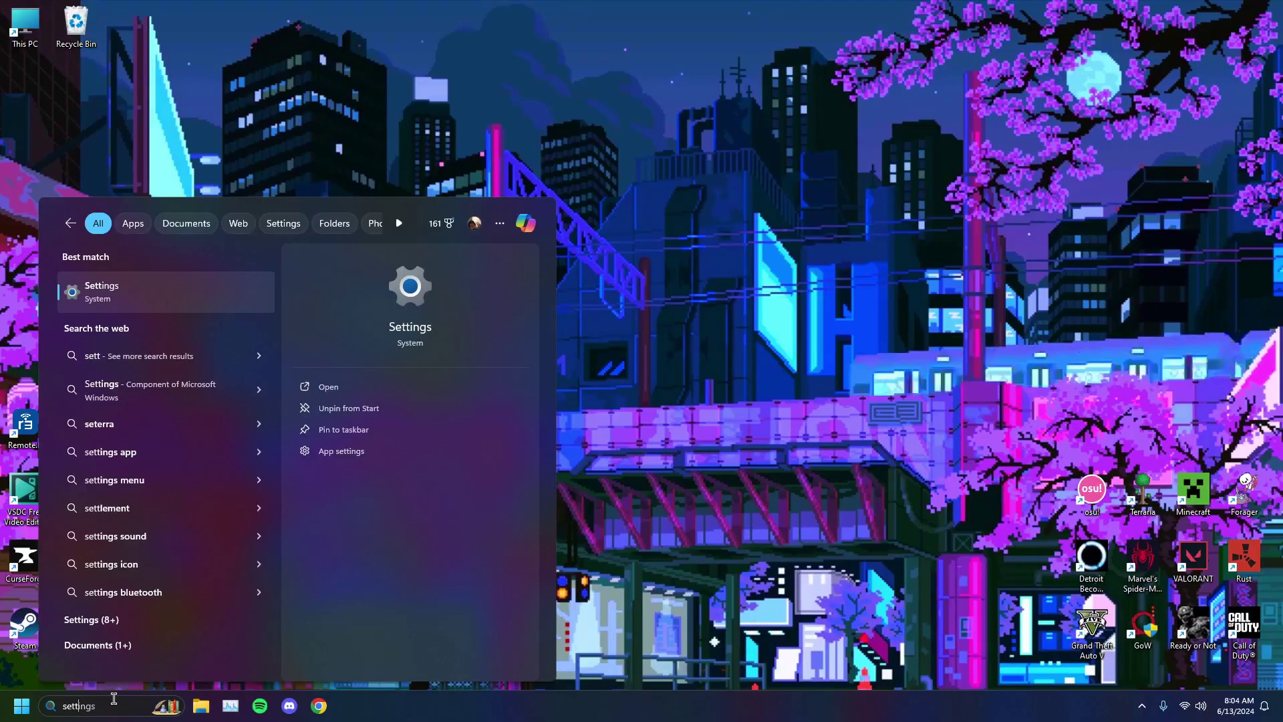
key(Return)
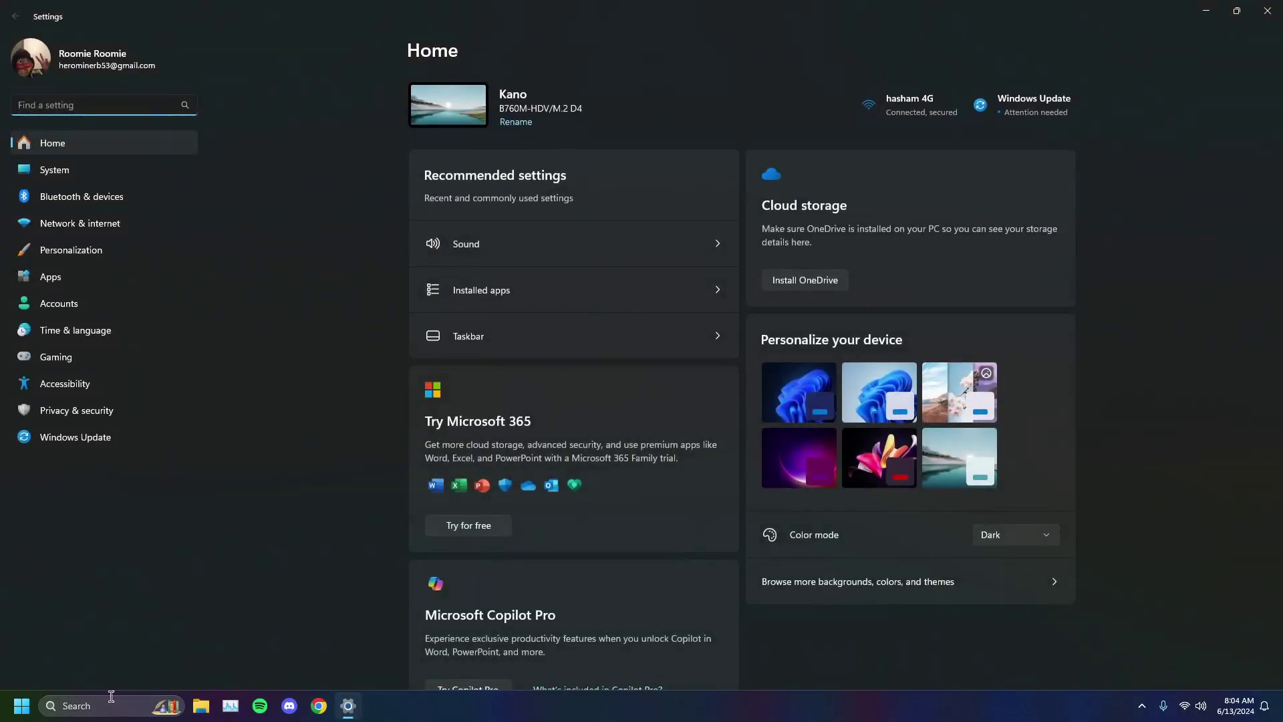
click(40, 281)
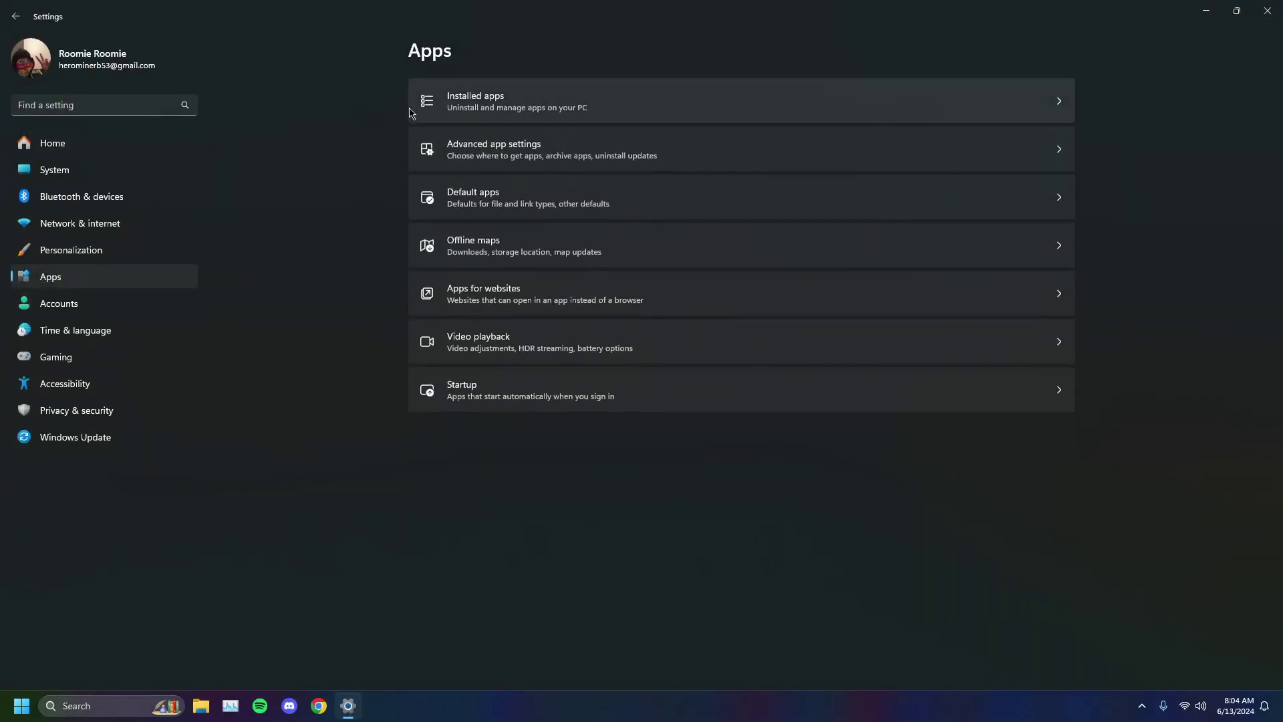
click(494, 107)
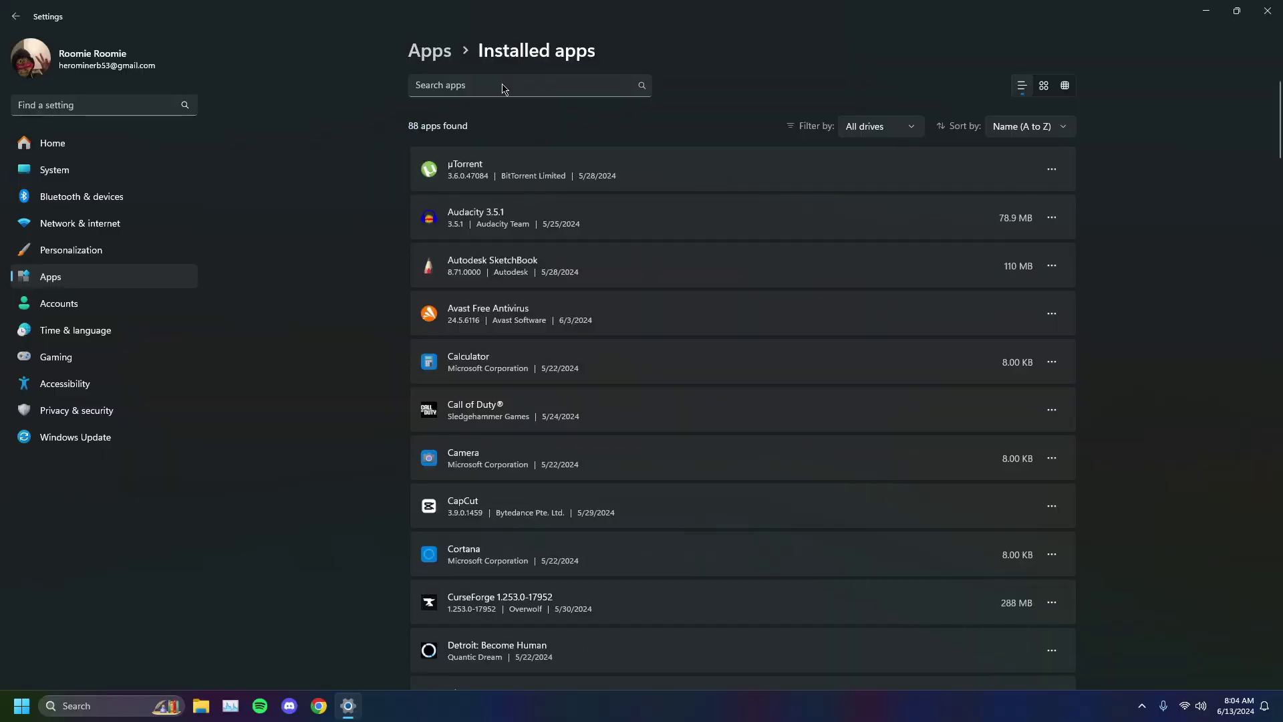
Step: Filter installed apps by 'roblox', uninstall Roblox Player, and close Settings
click(503, 85)
text(roblox)
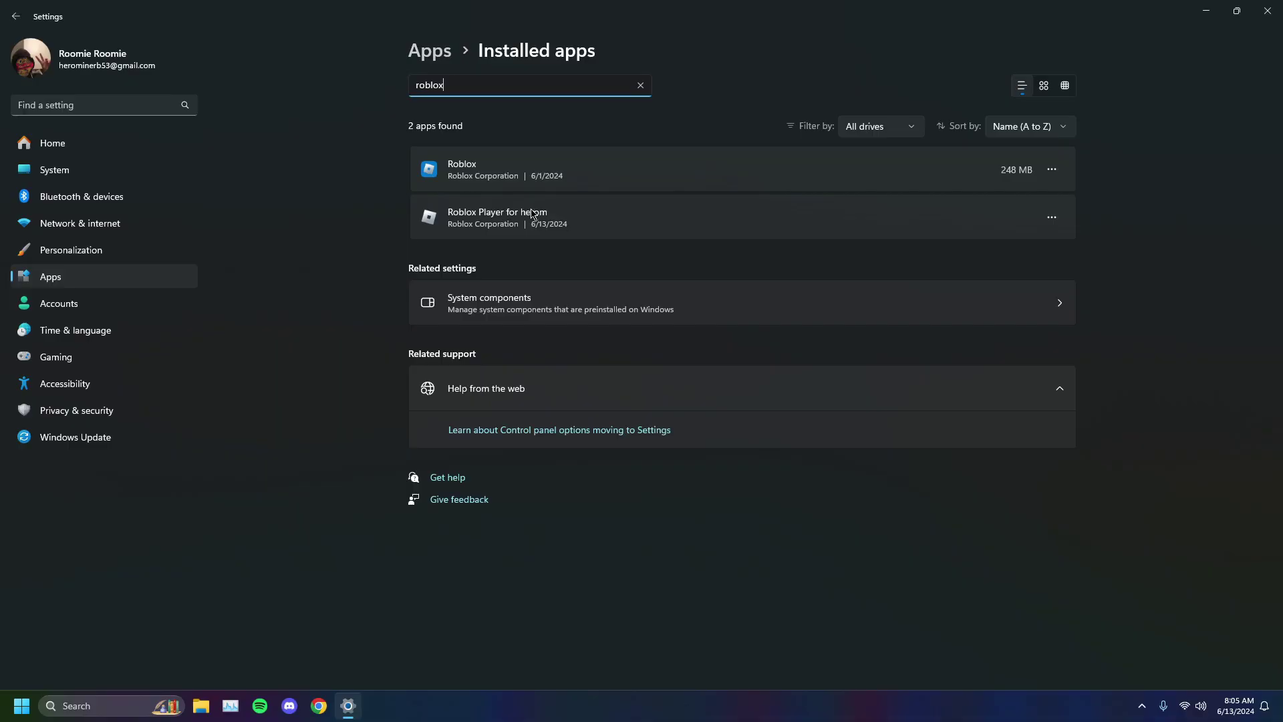
click(1052, 218)
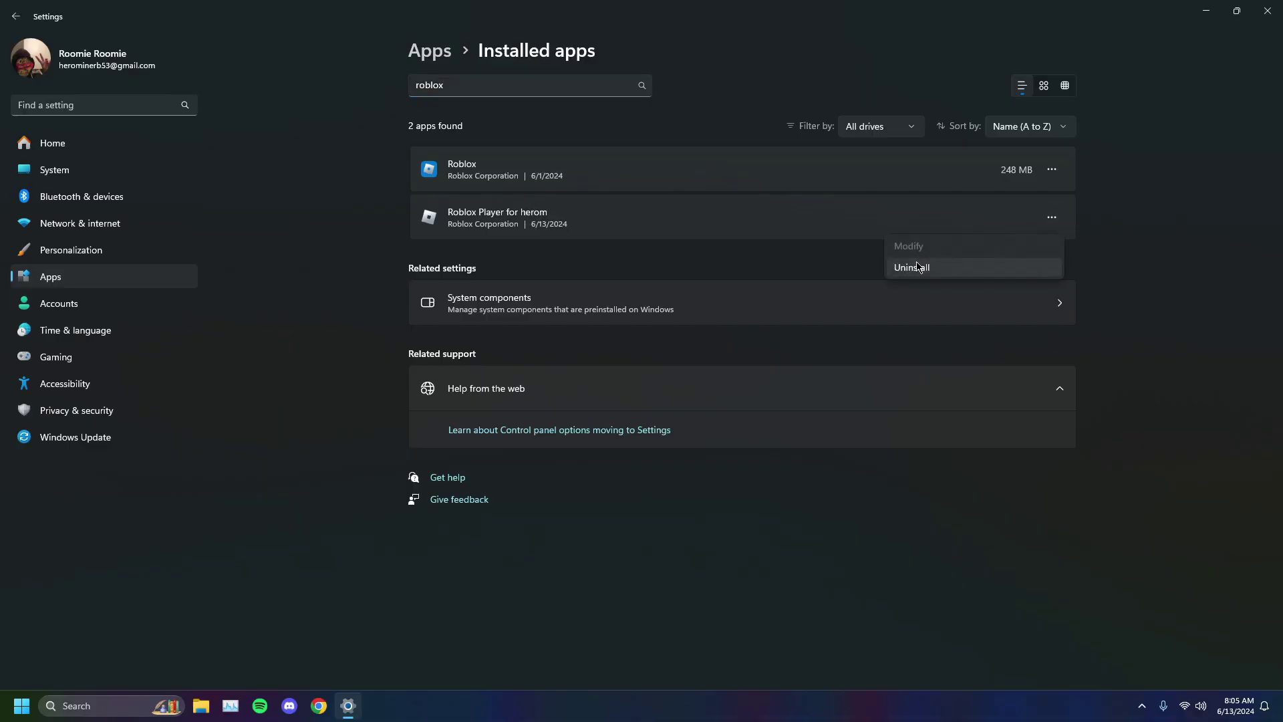
click(918, 267)
click(1008, 290)
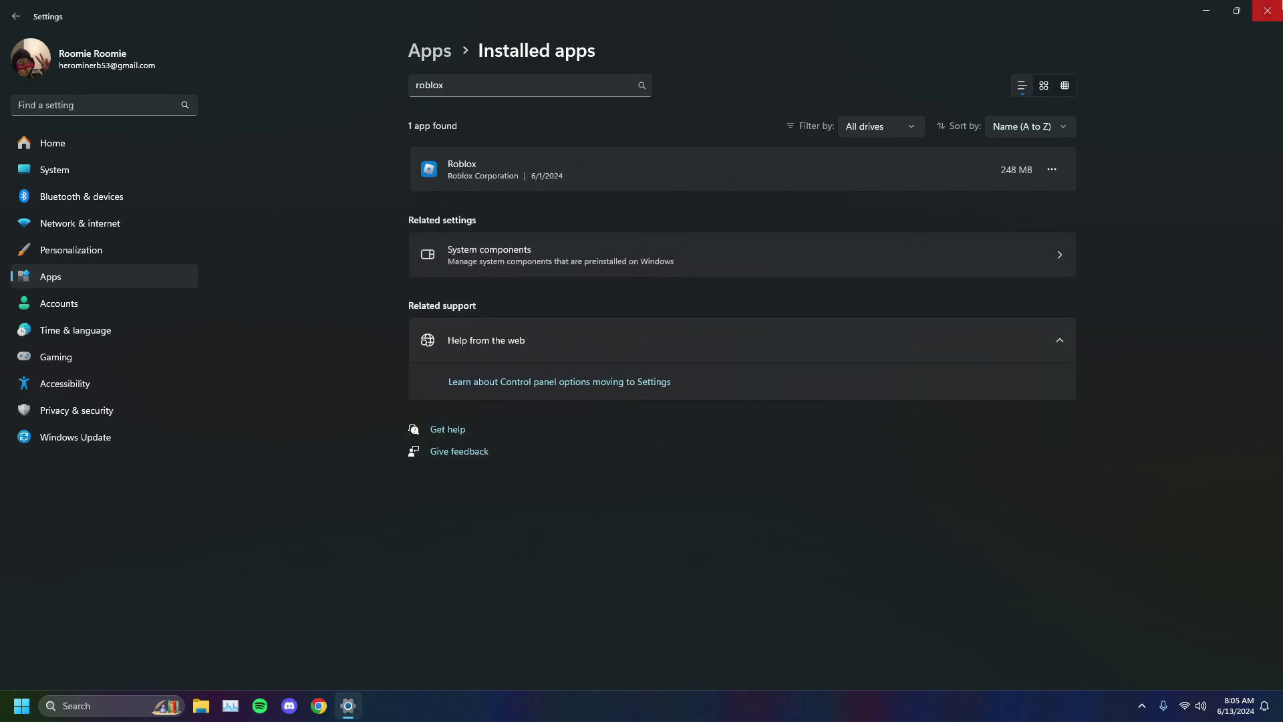
click(1267, 11)
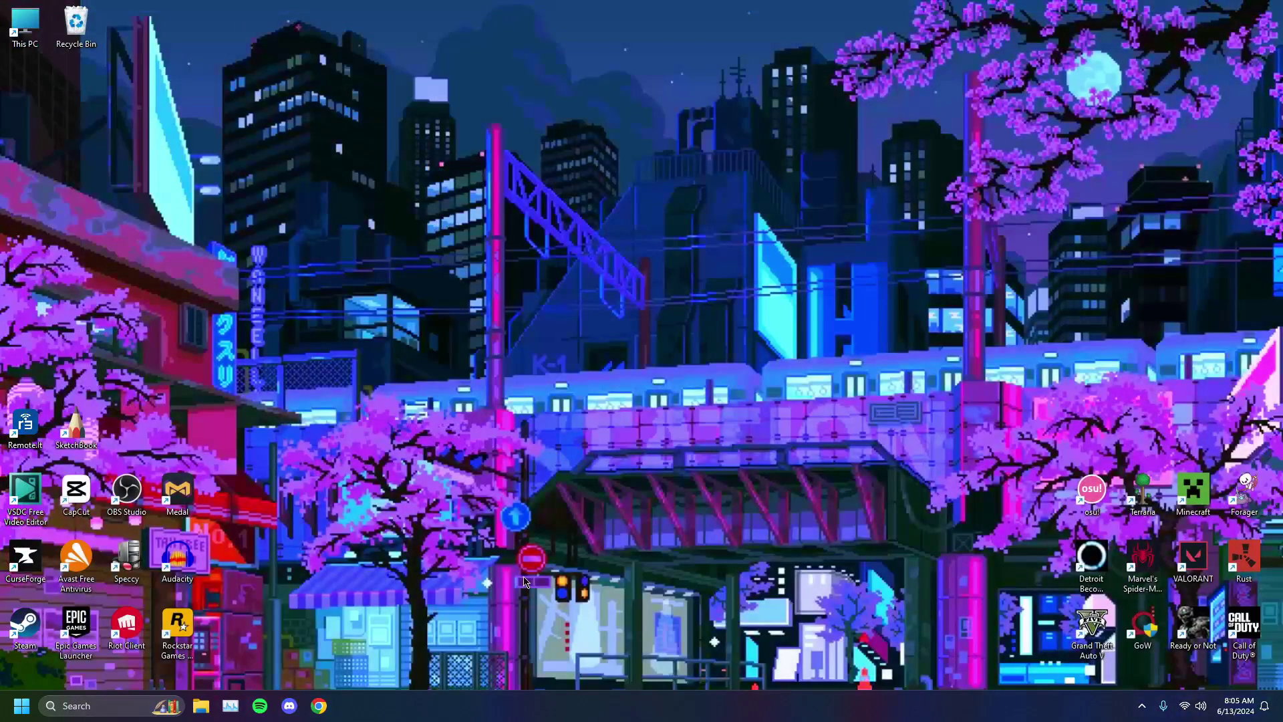
Step: Search the web for 'roblox download' and open the official Download Roblox page
click(319, 705)
text(roblox )
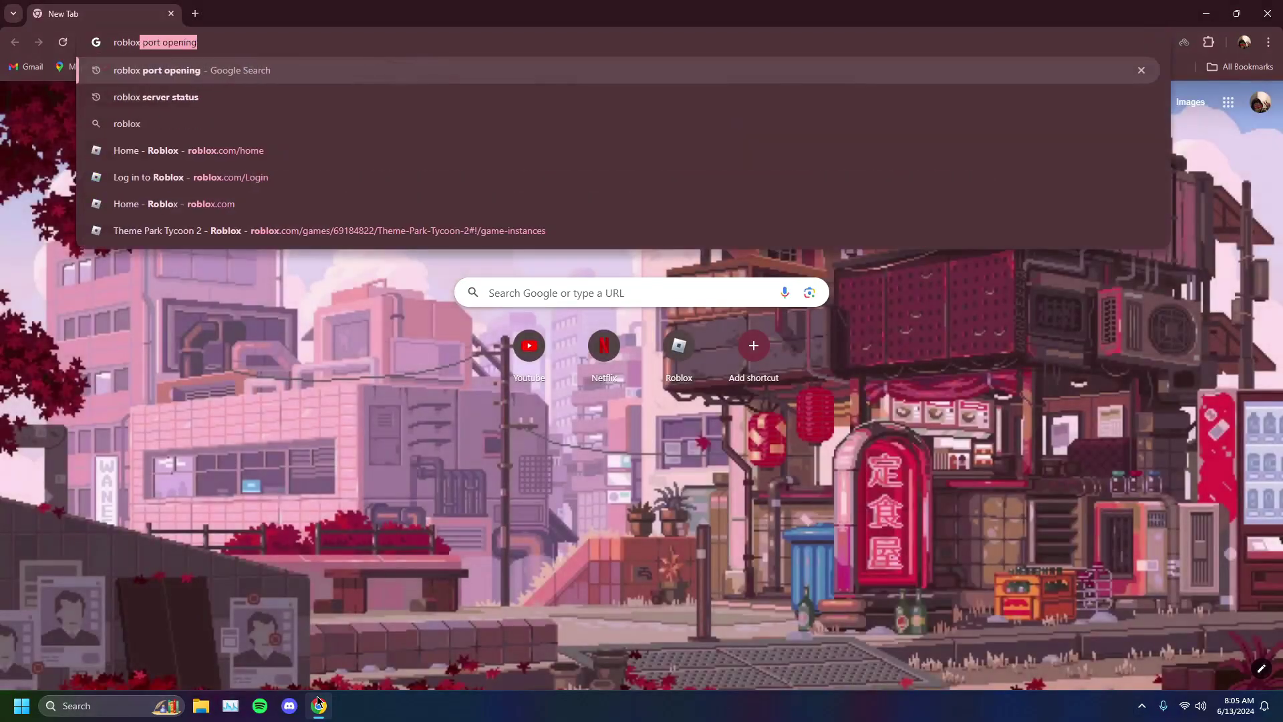
text(download)
key(Return)
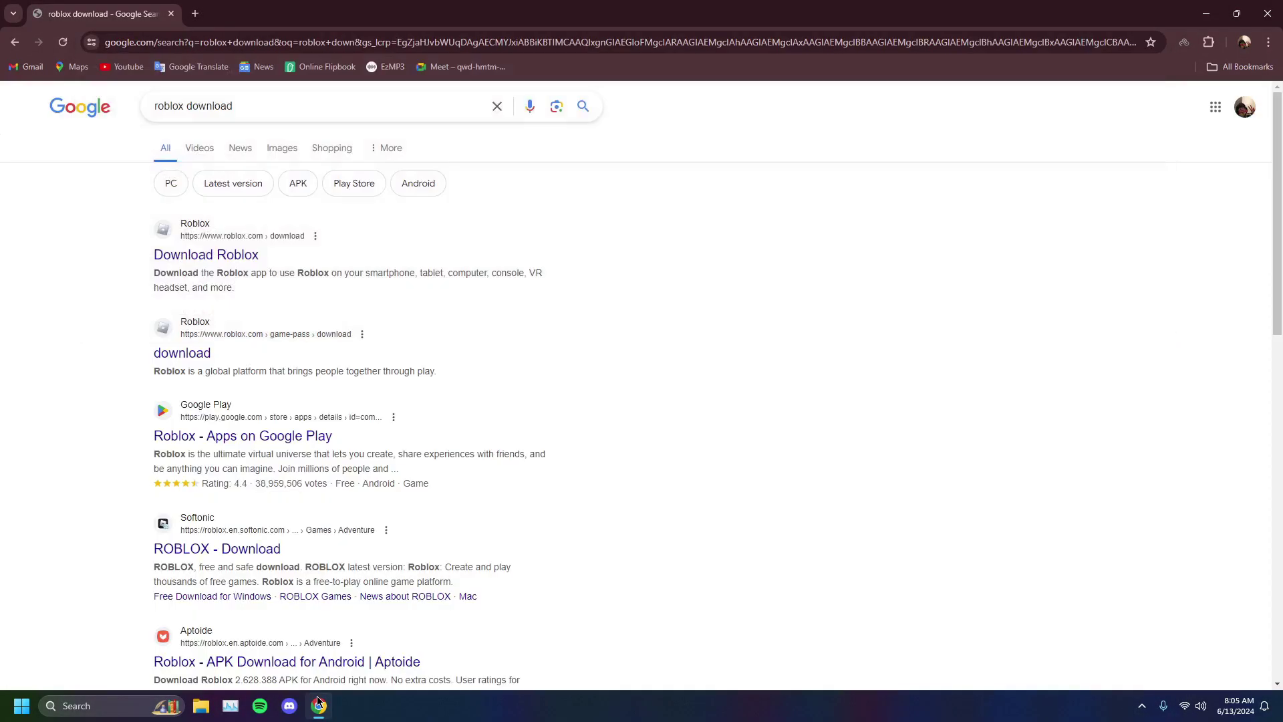
click(204, 255)
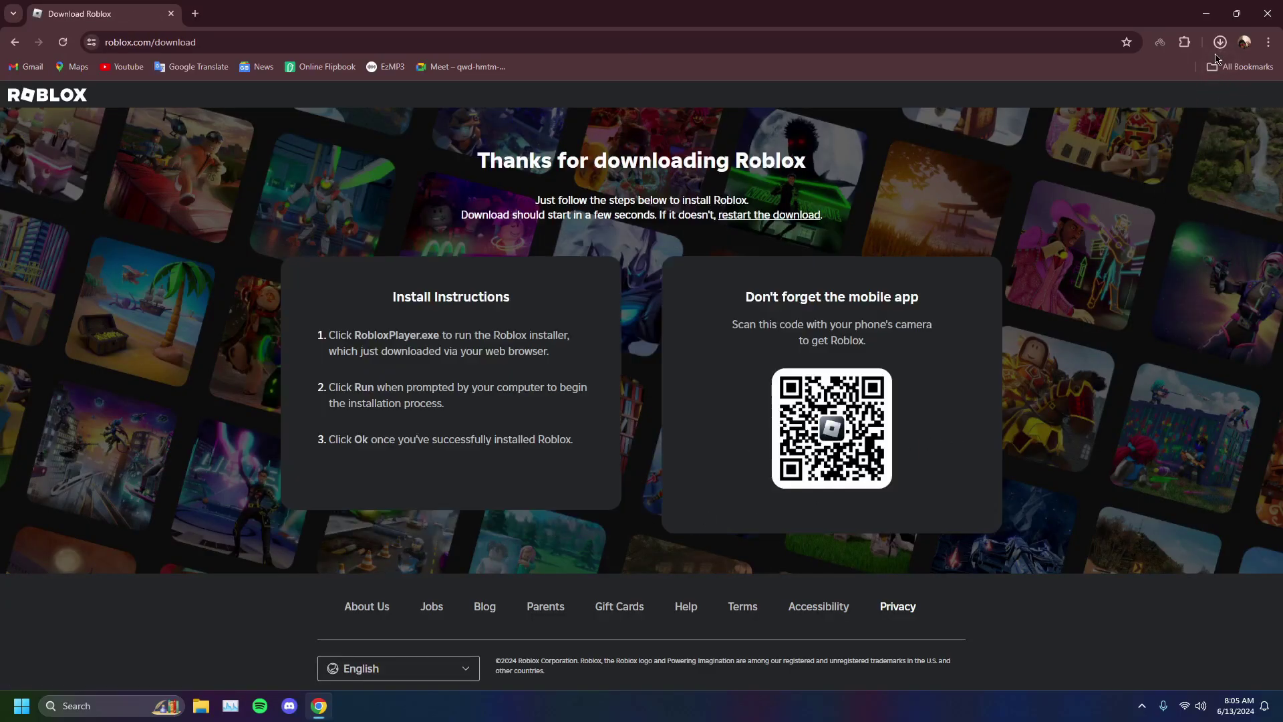
Step: Run the downloaded RobloxPlayerInstaller.exe and close Chrome while it installs
click(1220, 43)
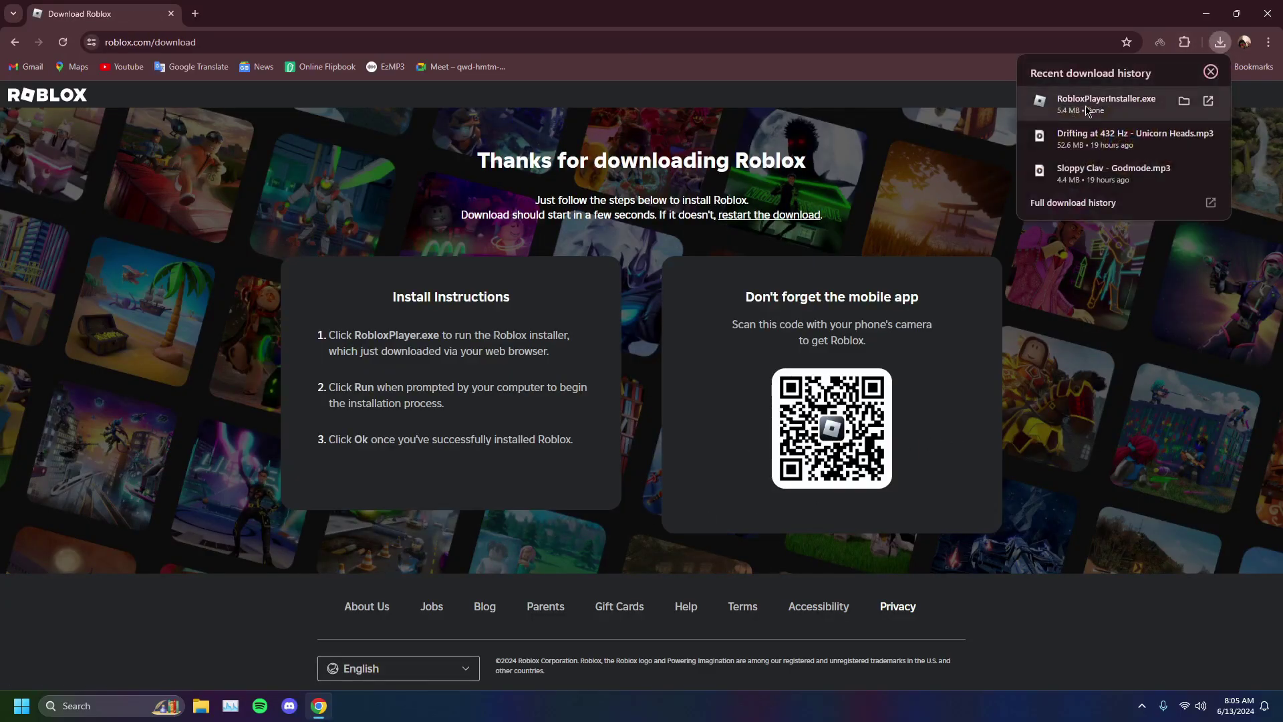
click(1088, 107)
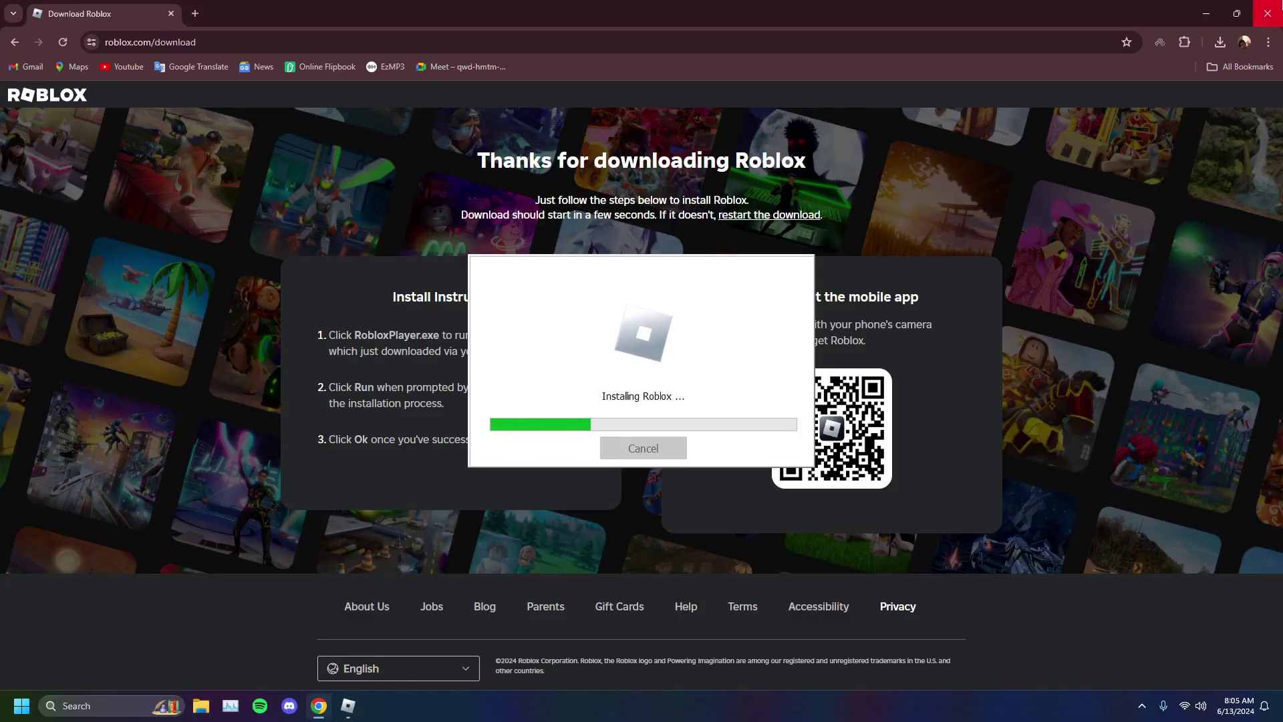
click(1268, 11)
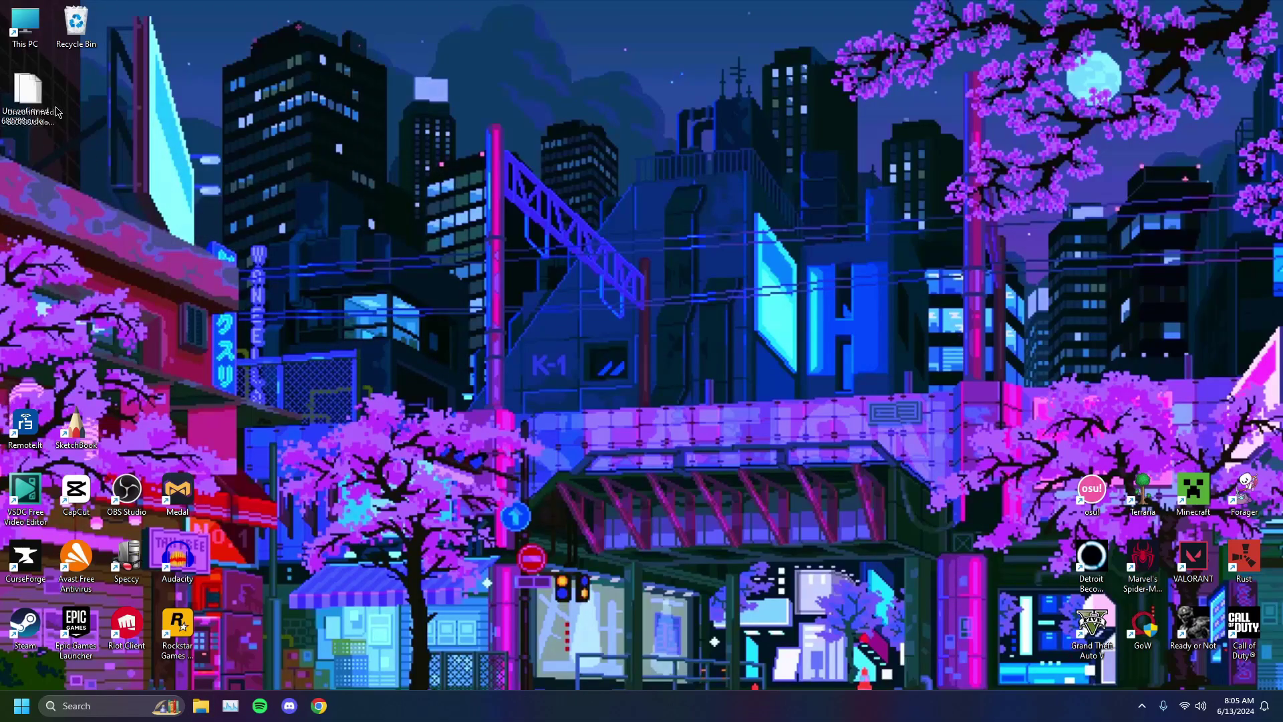
Step: Move the leftover unconfirmed download icon aside and refresh the desktop to clear it
drag(27, 97, 230, 97)
right_click(267, 199)
click(309, 254)
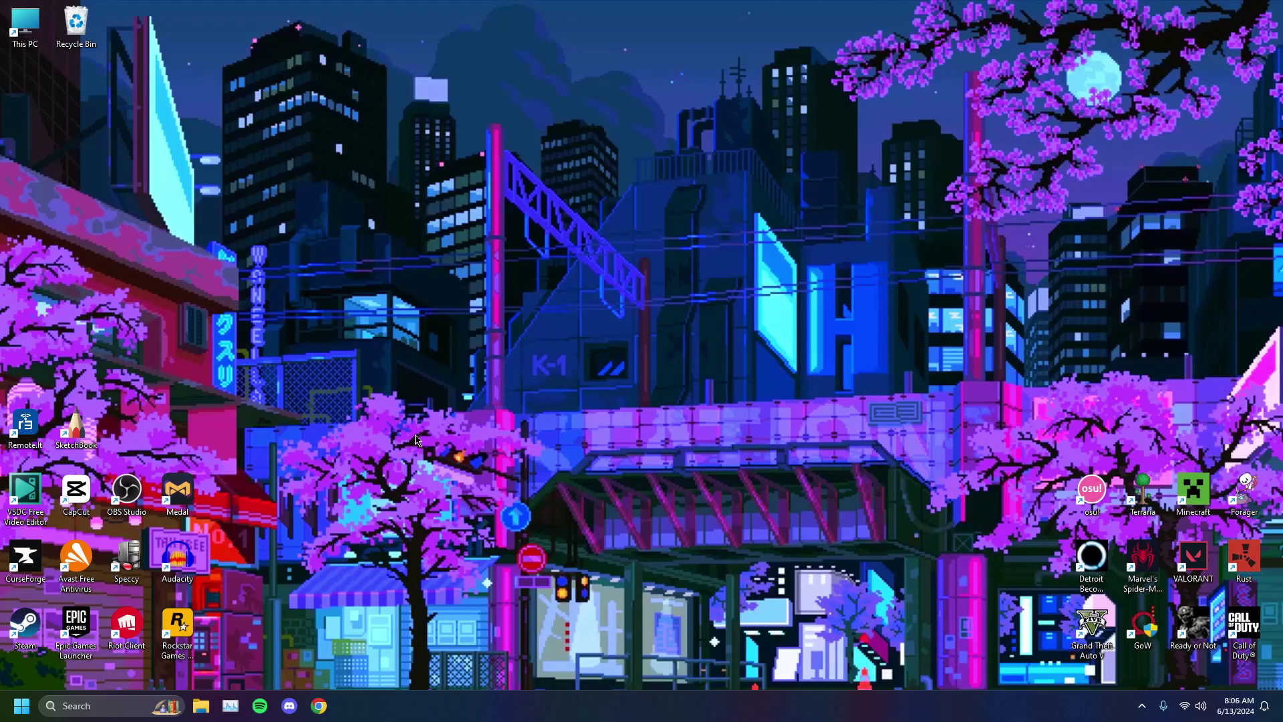
Step: Enter %localappdata% in a centred Run dialog, replacing the old steam://flushconfig entry
key(super+r)
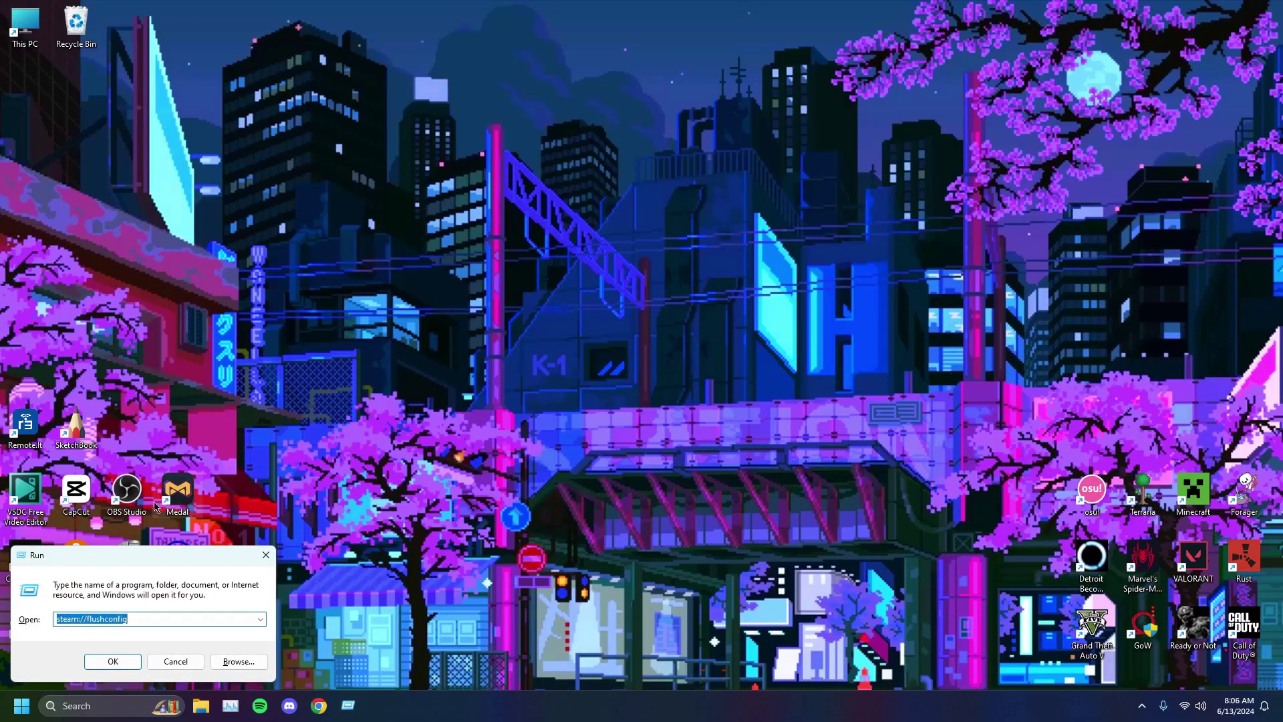
drag(128, 559, 498, 254)
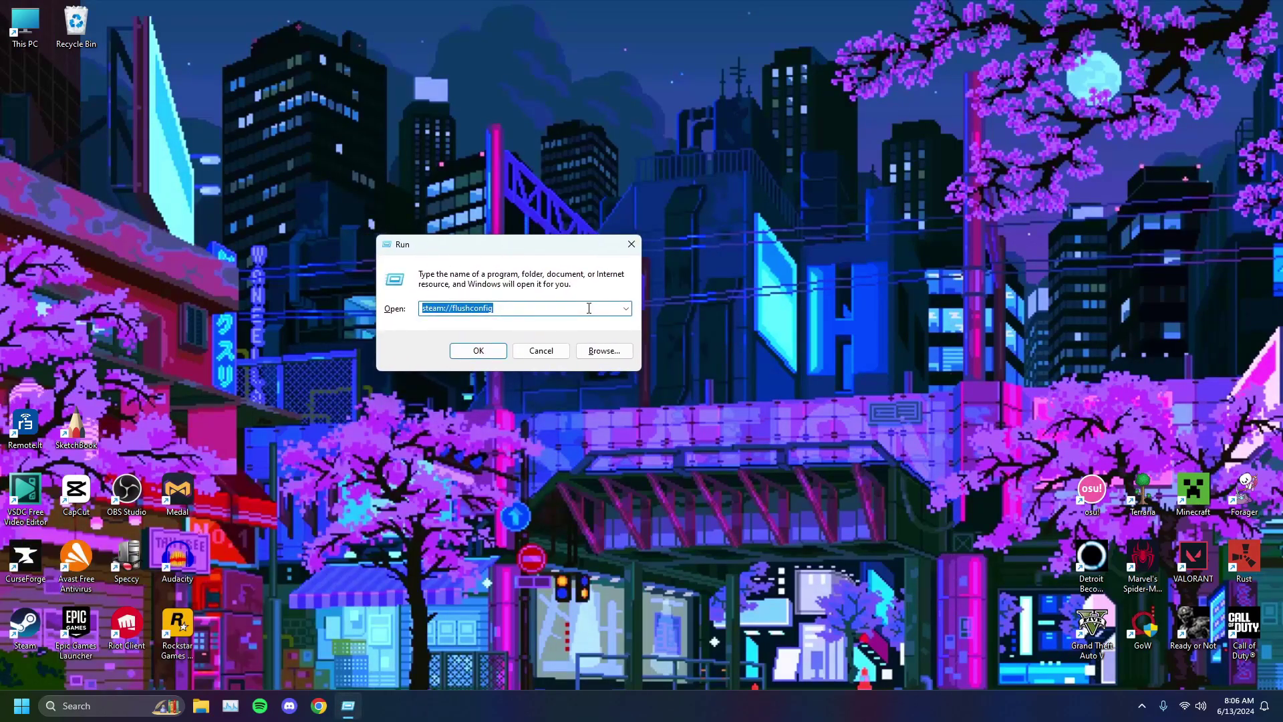
key(BackSpace)
text(%lo)
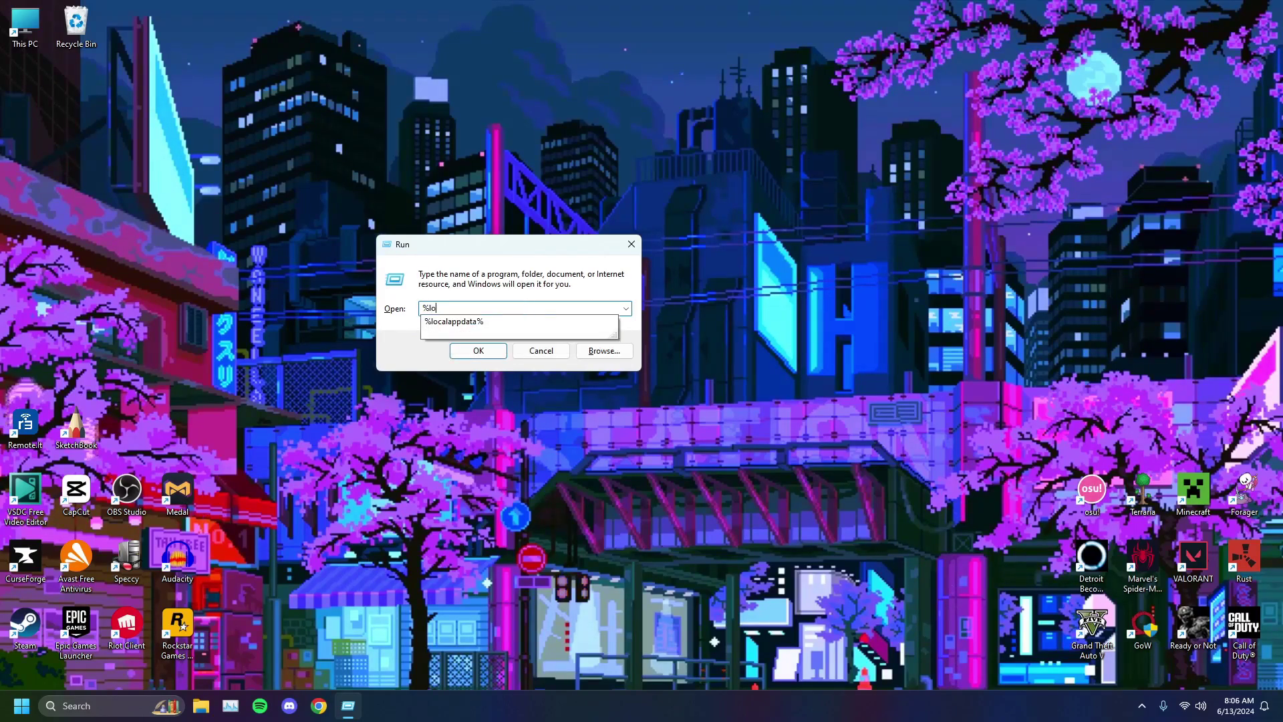
text(calappdat)
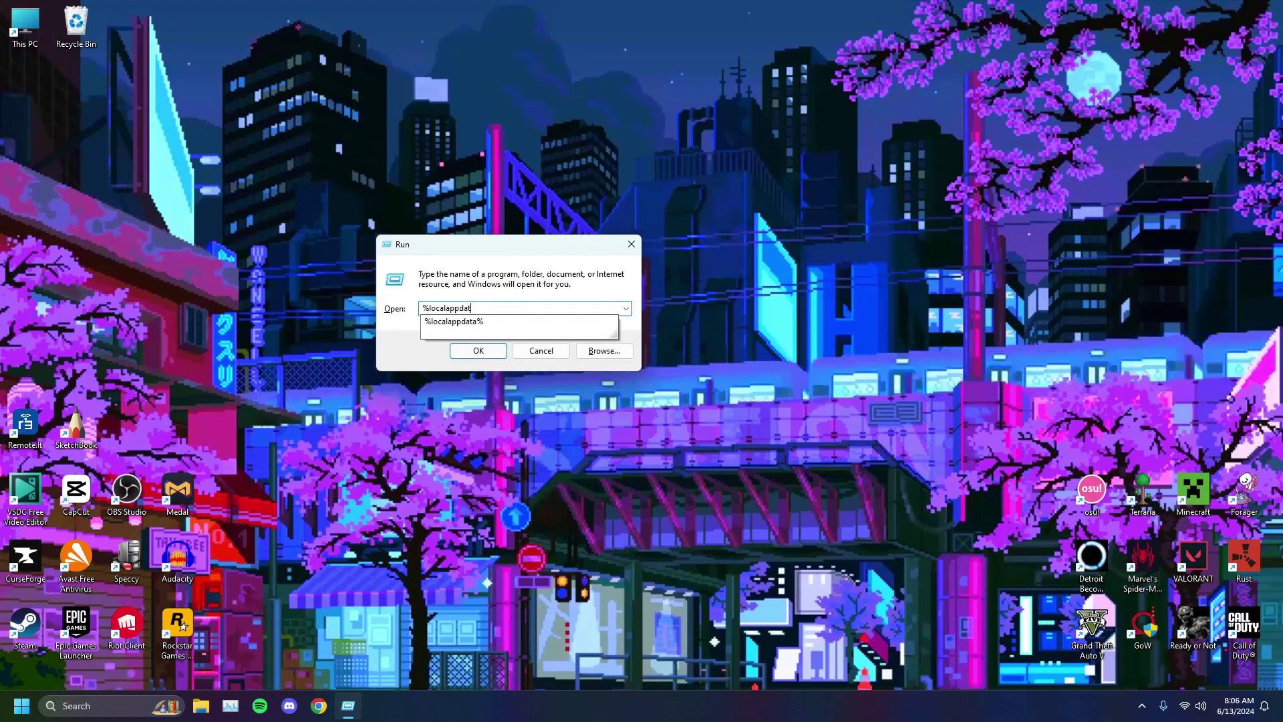
text(a%)
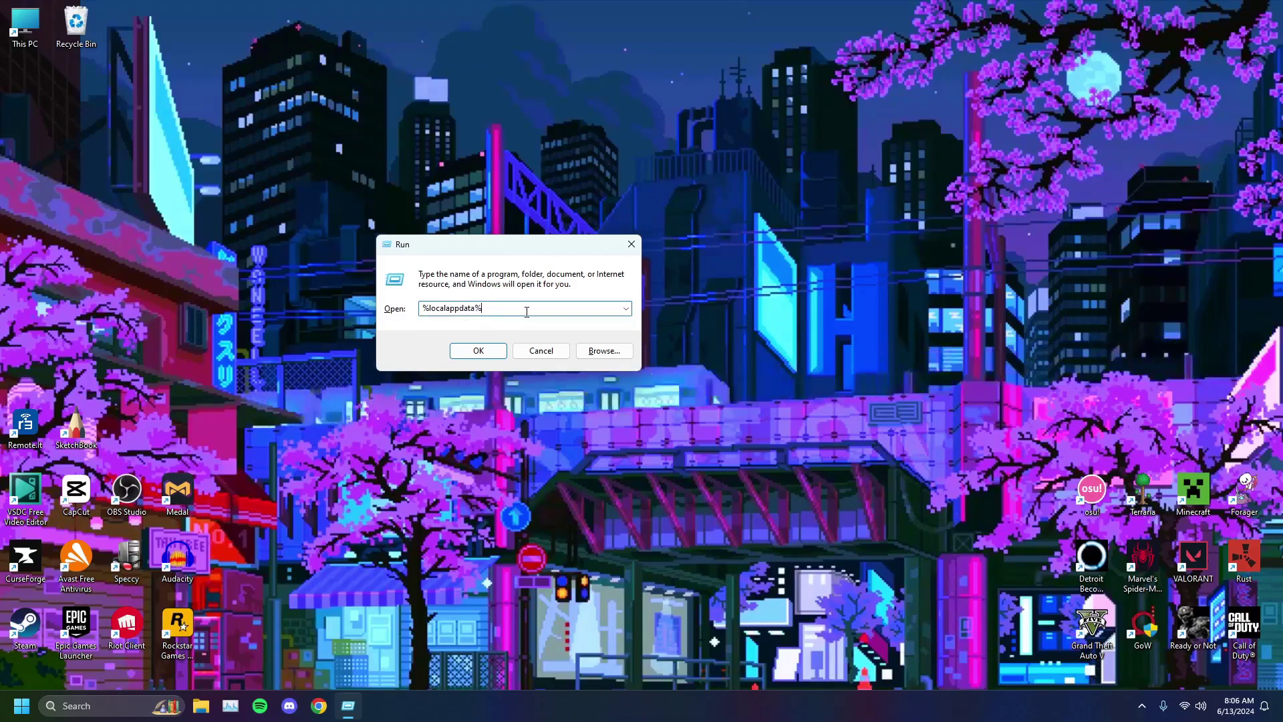
Step: Open the local Roblox folder, delete AnalyticsSettings and GlobalBasicSettings_13, then close the window
key(Return)
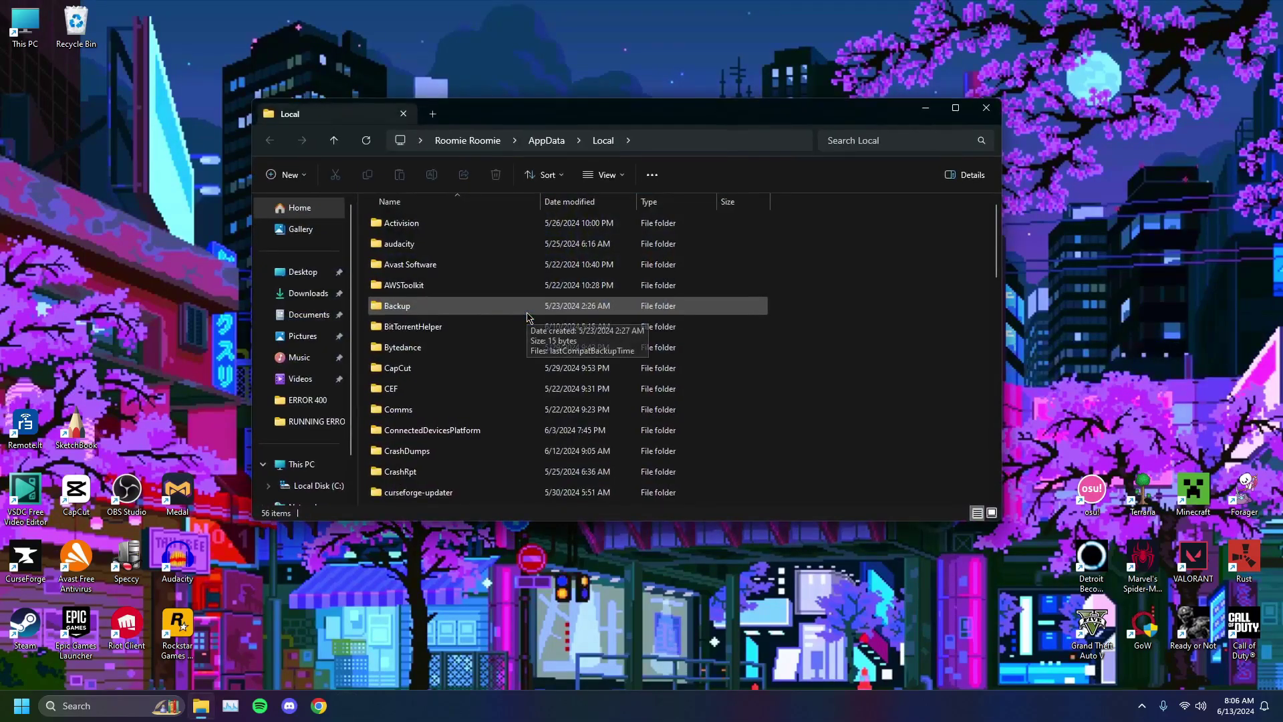
key(r)
key(Down)
key(Down)
key(Down)
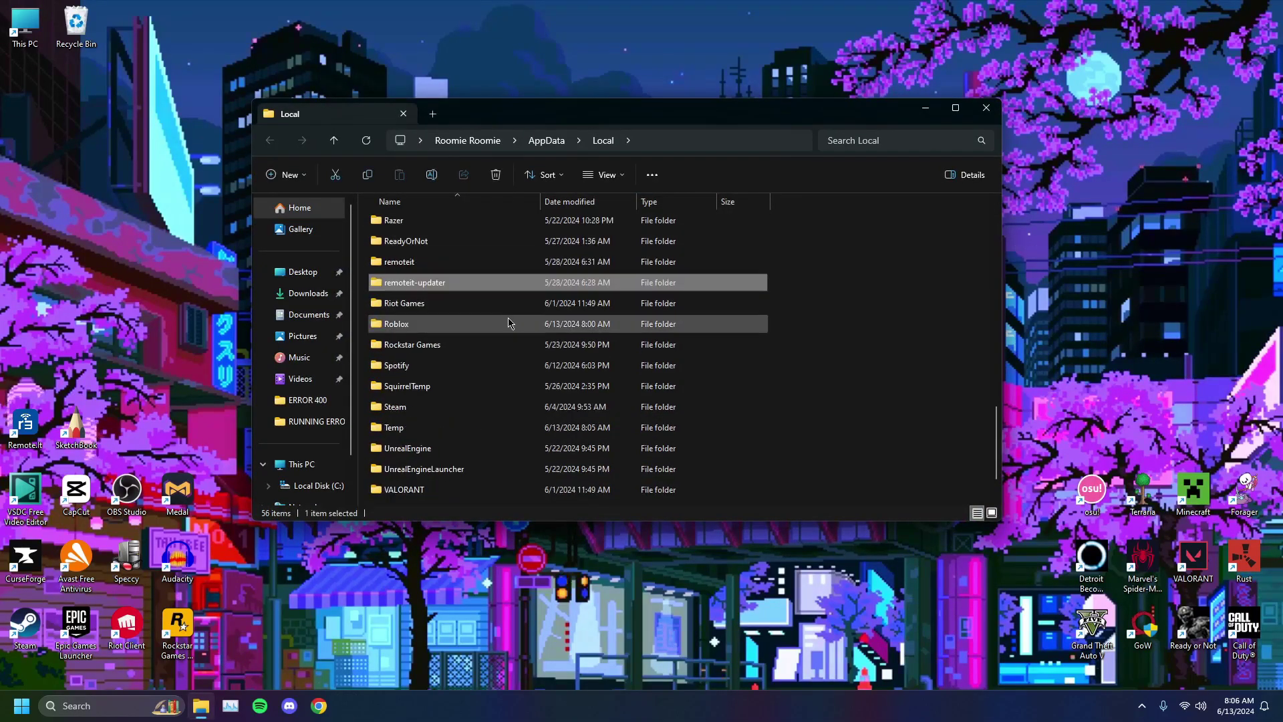
double_click(502, 323)
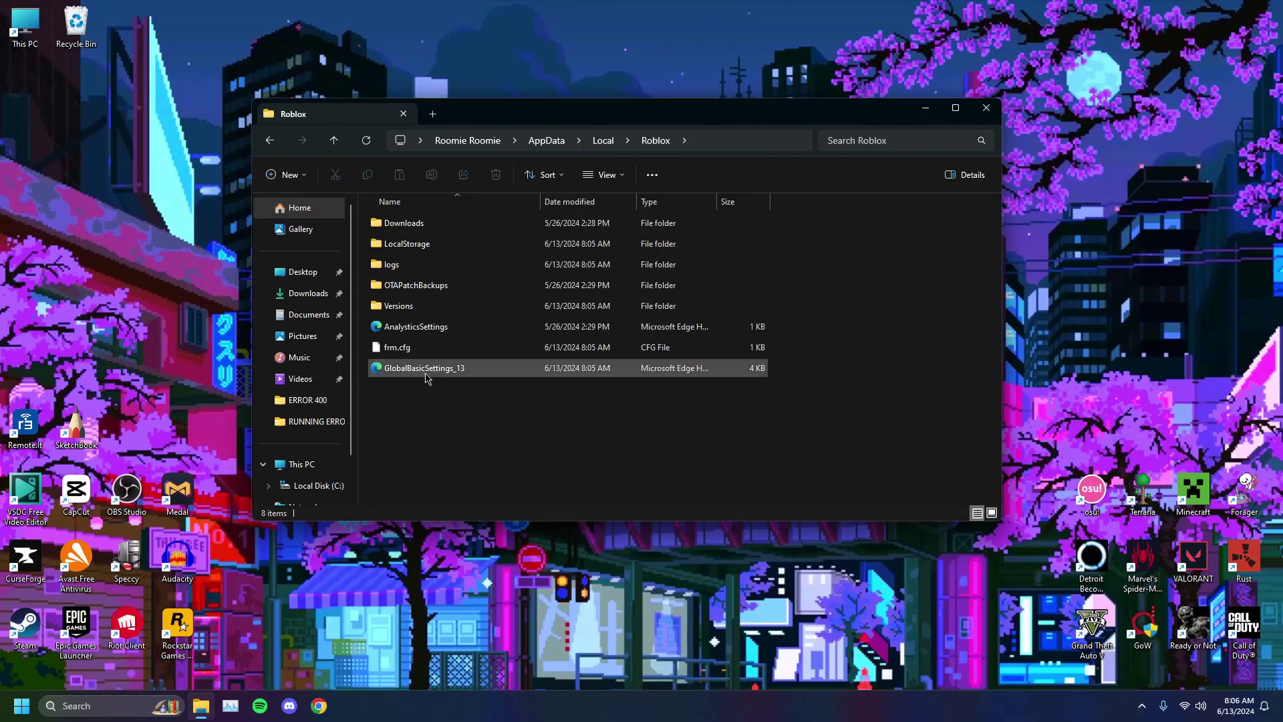
click(404, 372)
click(404, 330)
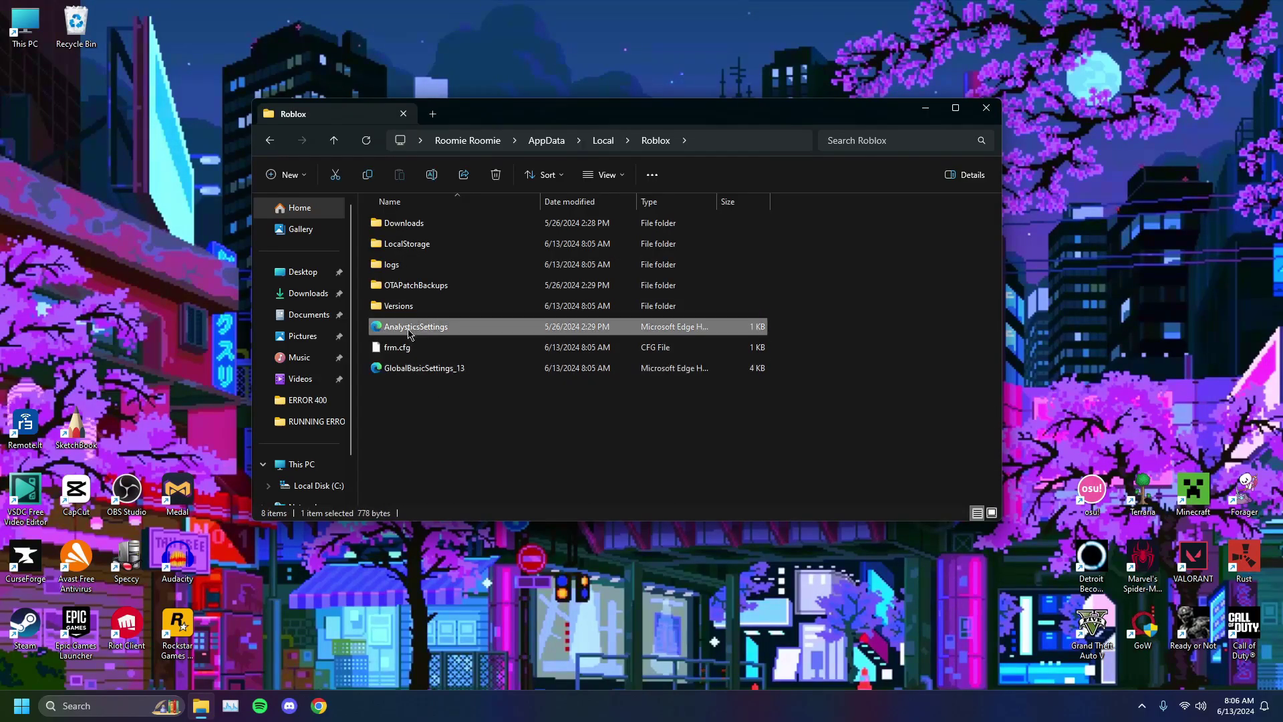
key(Delete)
key(Delete)
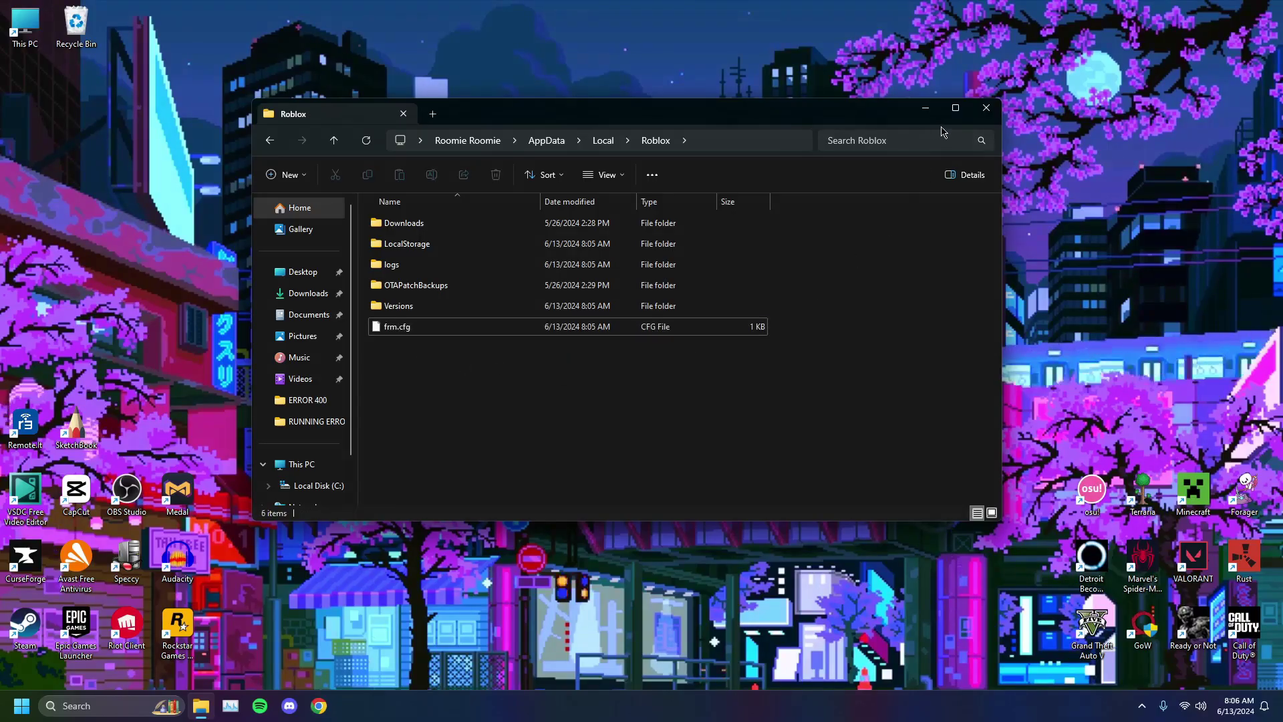
click(986, 107)
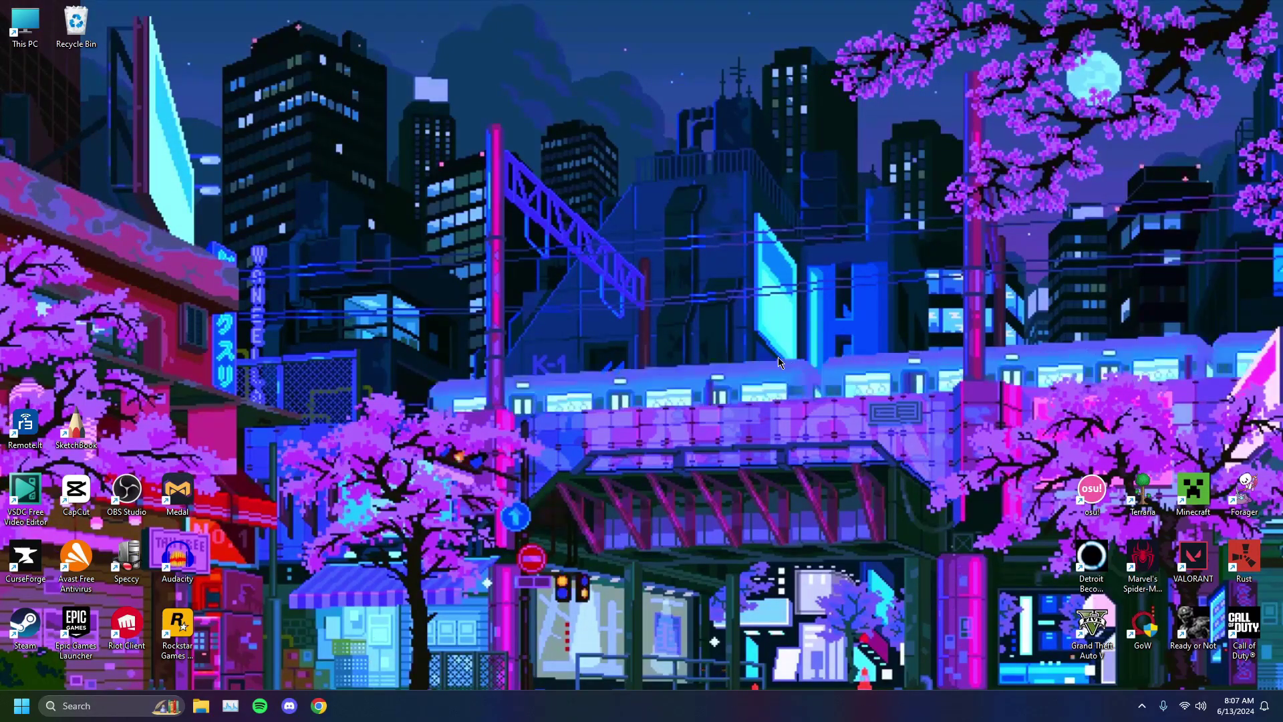
Step: Launch Chrome and search Google for 'roblox server status'
click(313, 706)
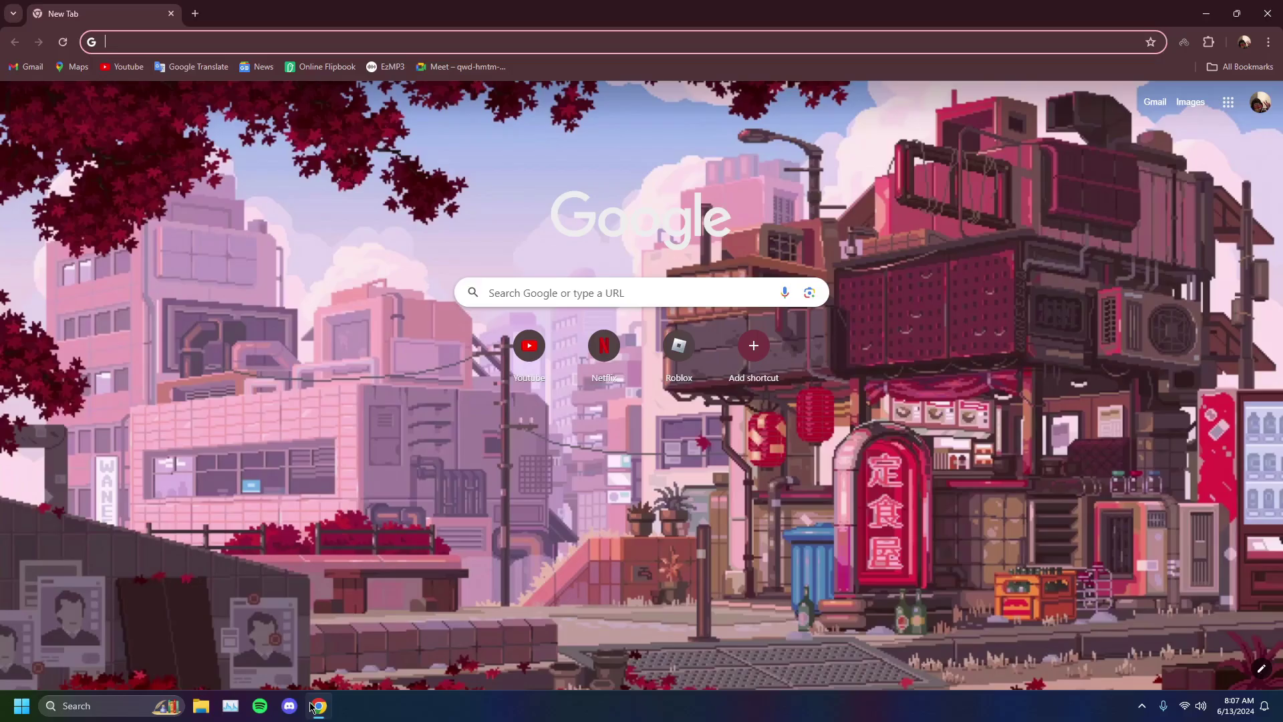
text(roblox se)
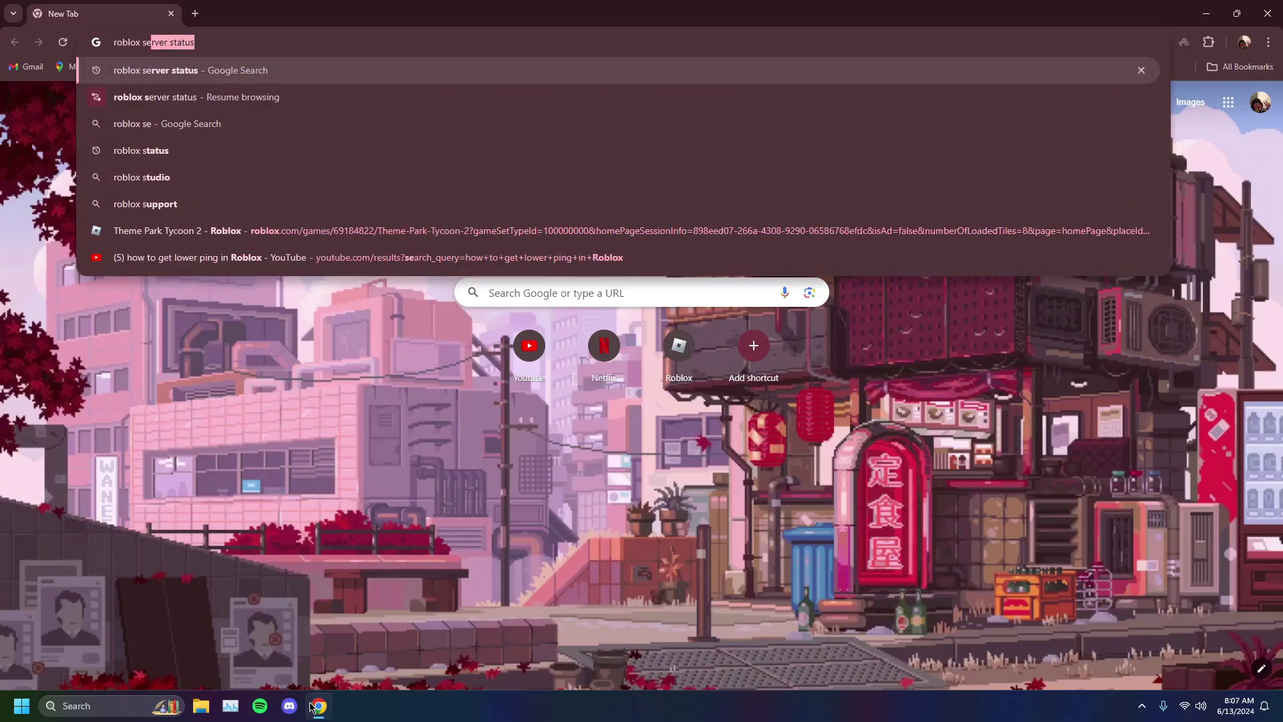
text(rver statu)
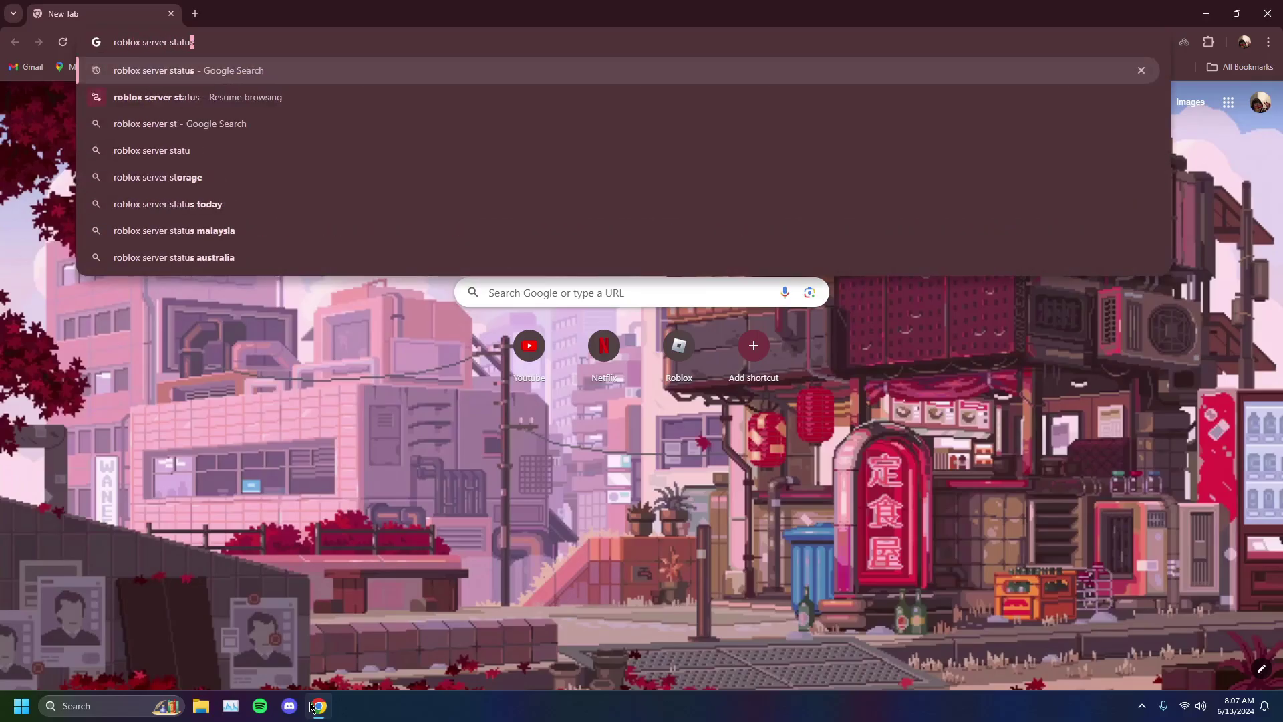
key(Return)
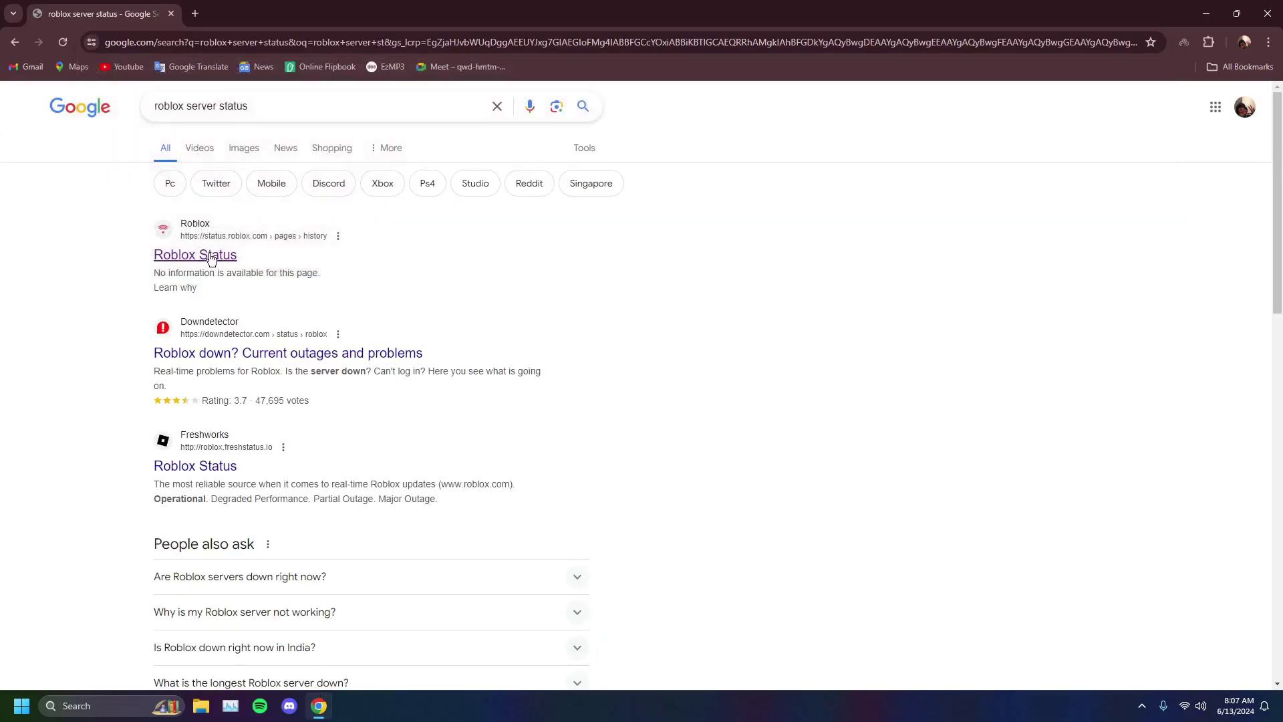
Step: Open the status.roblox.com result and highlight its All Systems Operational banner
click(210, 259)
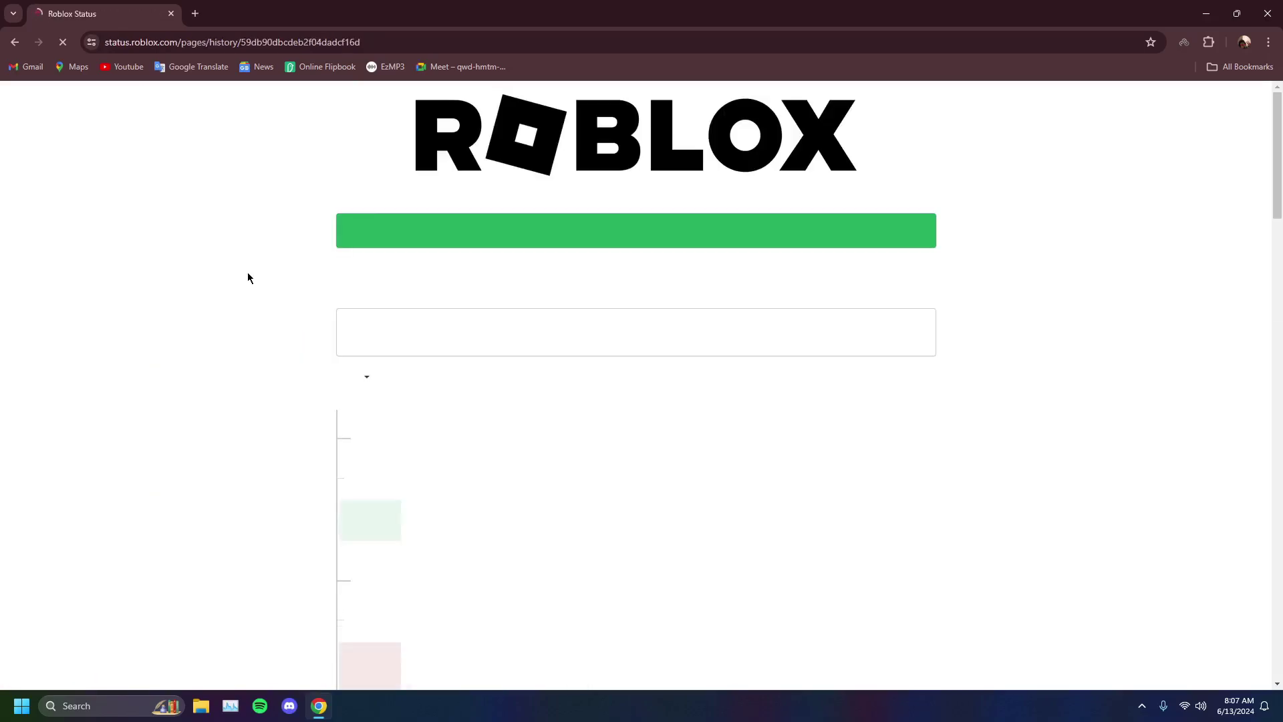
drag(344, 232, 492, 239)
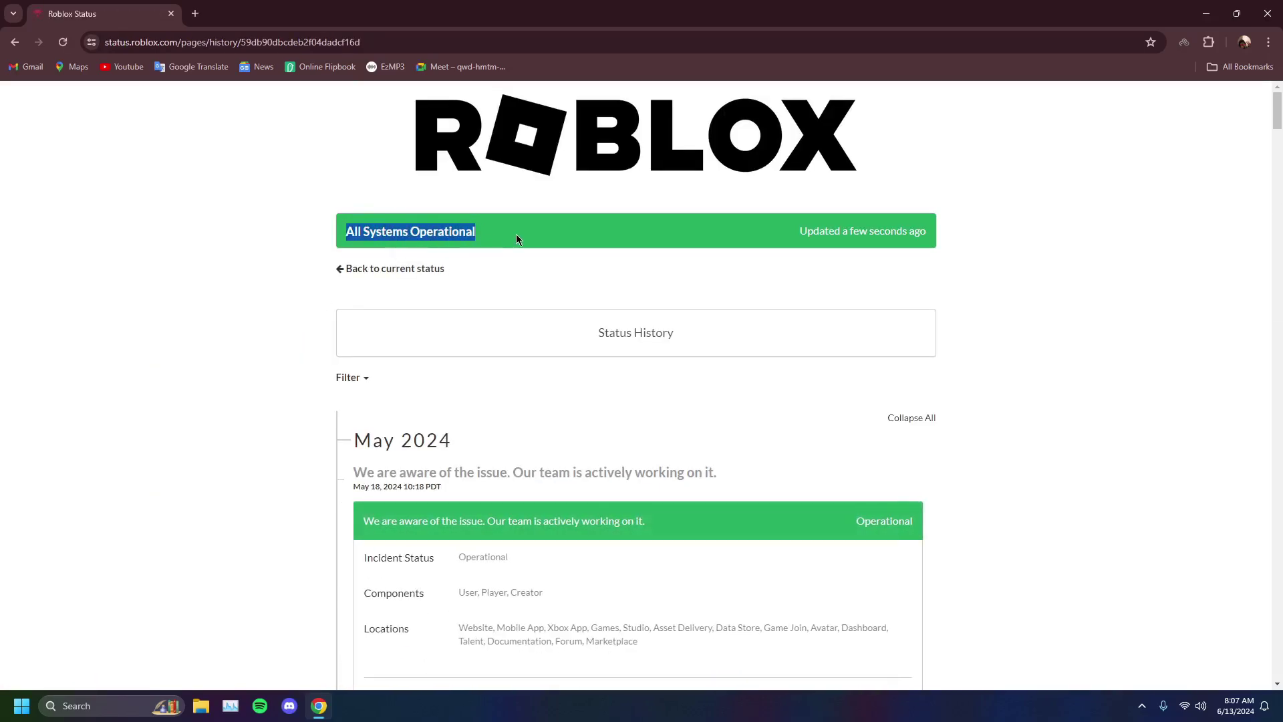
click(516, 236)
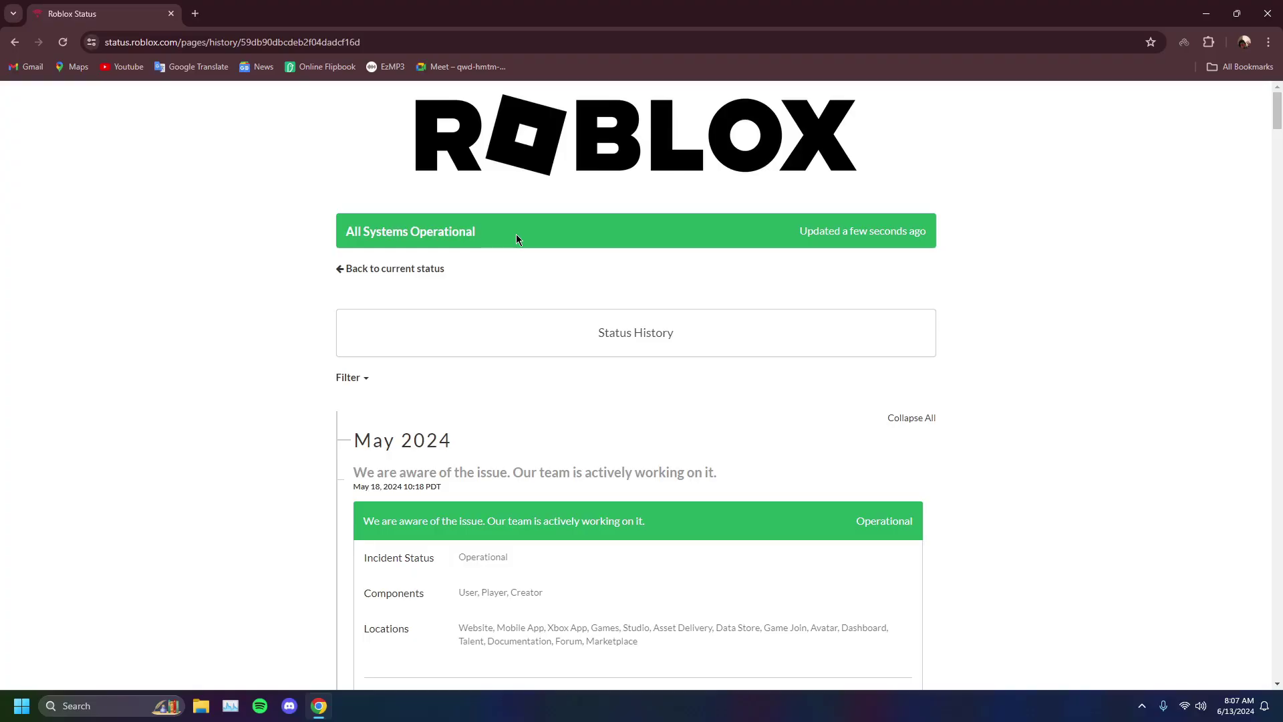
Step: Close the Chrome window showing the Roblox status page, leaving the empty desktop
click(1268, 14)
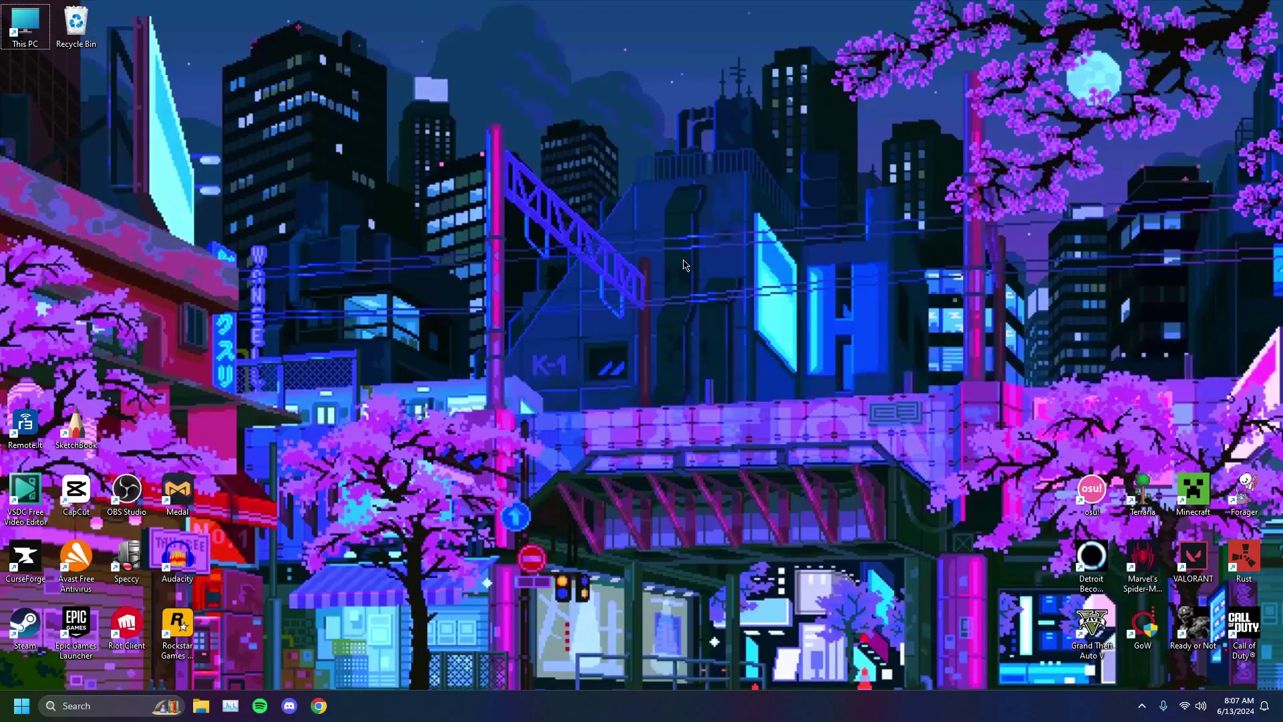